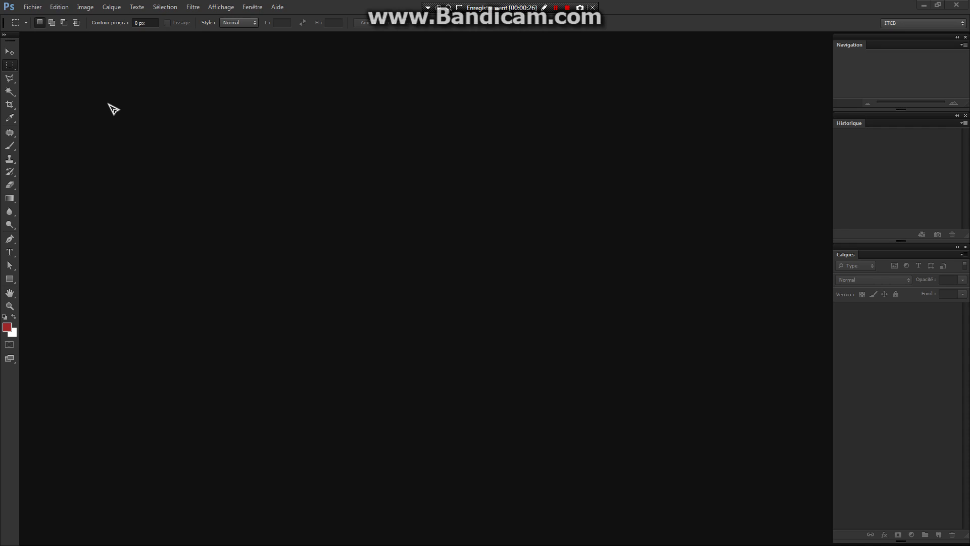
- Start opening a file and browse from the Images library to the Échantillons d'images folder
left_click(31, 7)
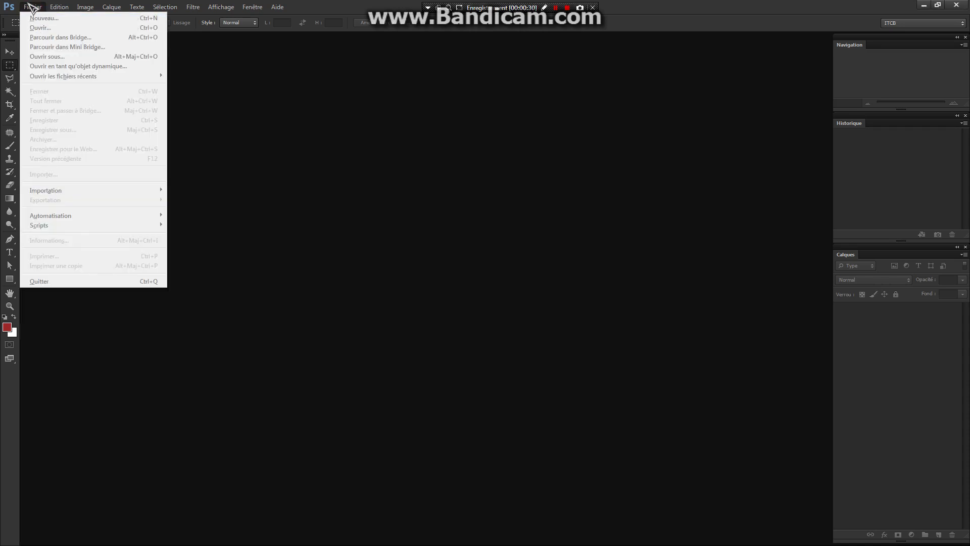
left_click(31, 7)
left_click(31, 7)
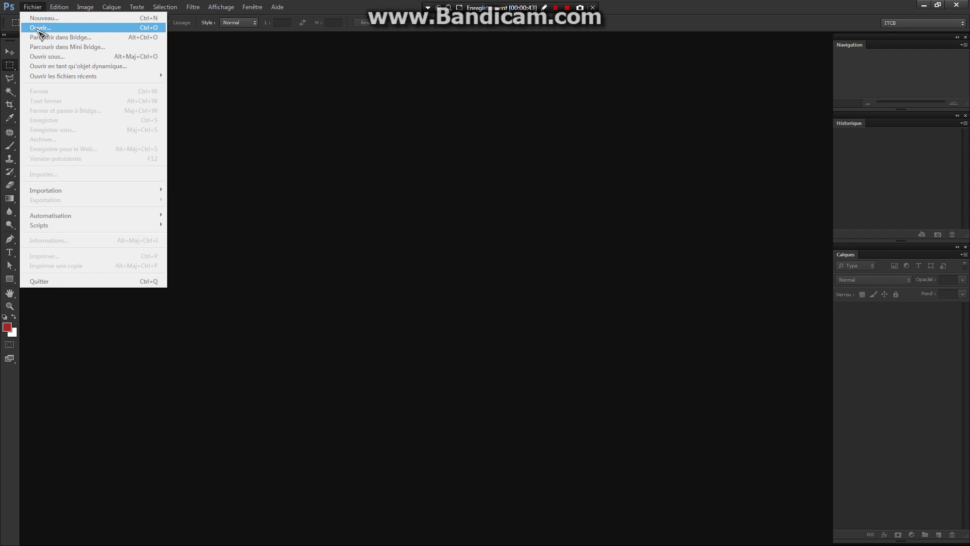
left_click(39, 28)
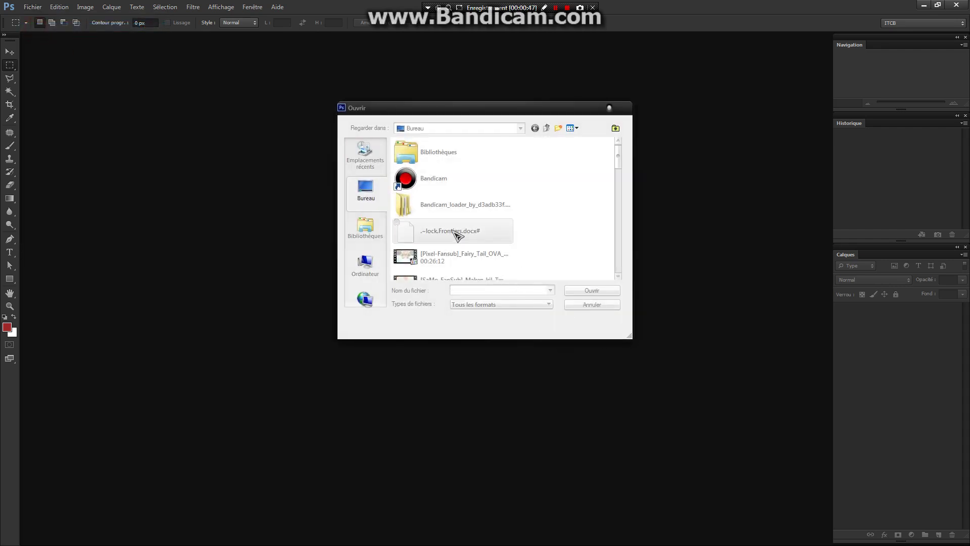
left_click(366, 233)
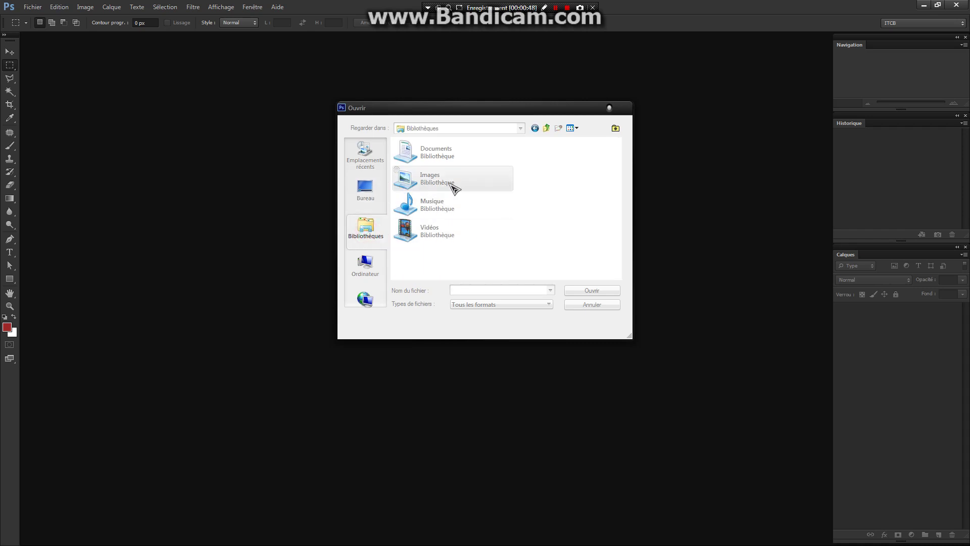
double_click(454, 187)
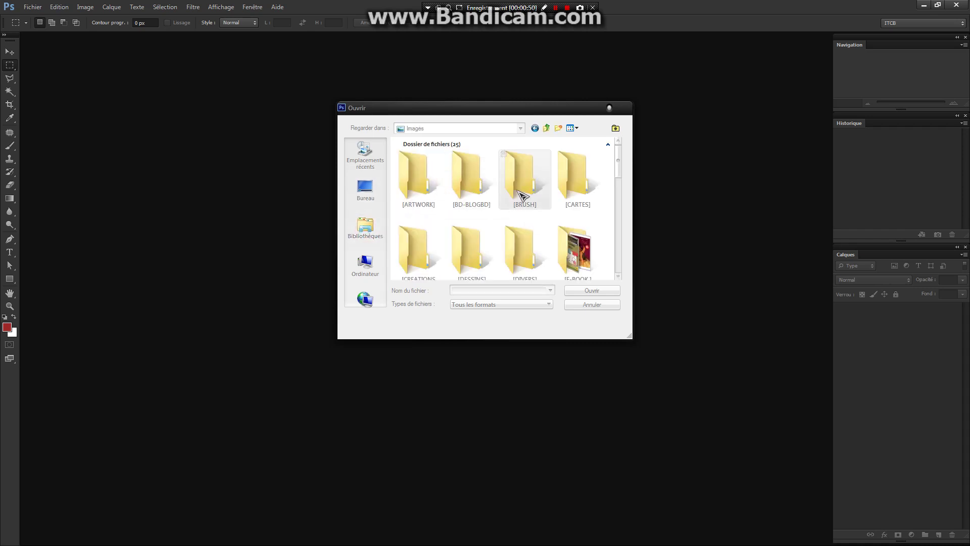
left_click(622, 170)
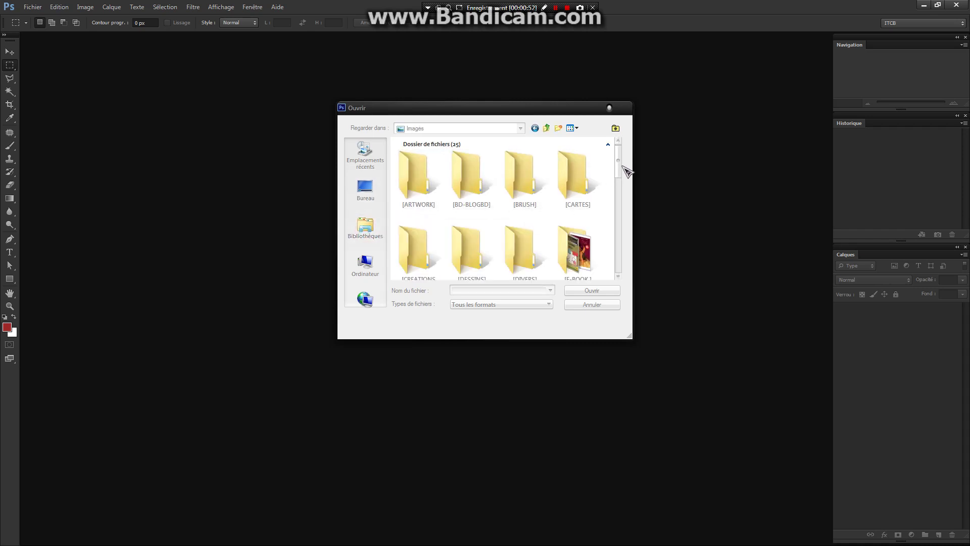
left_click_drag(626, 173, 613, 236)
double_click(585, 185)
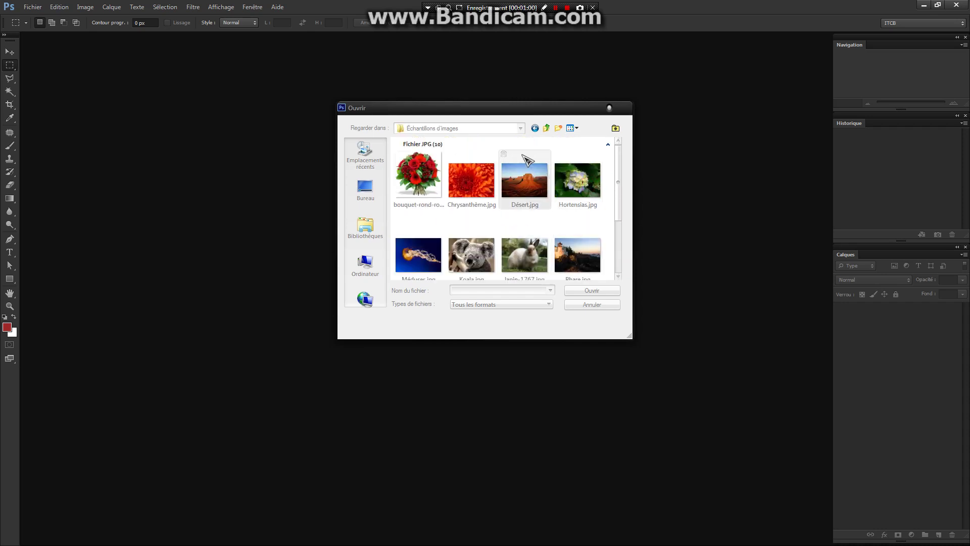
- Enlarge the file chooser, open the bouquet image from Échantillons d'images and close its document
left_click_drag(508, 110, 402, 74)
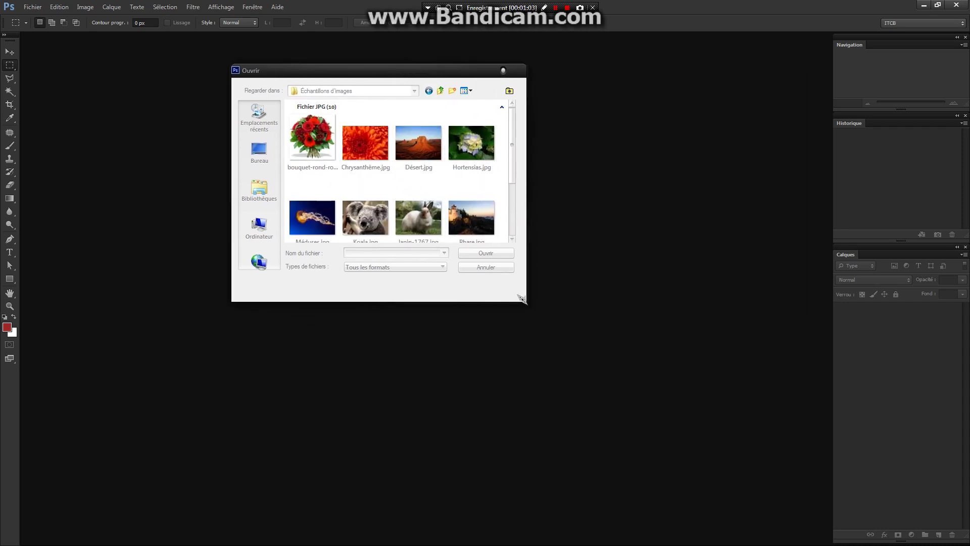
left_click_drag(523, 300, 734, 392)
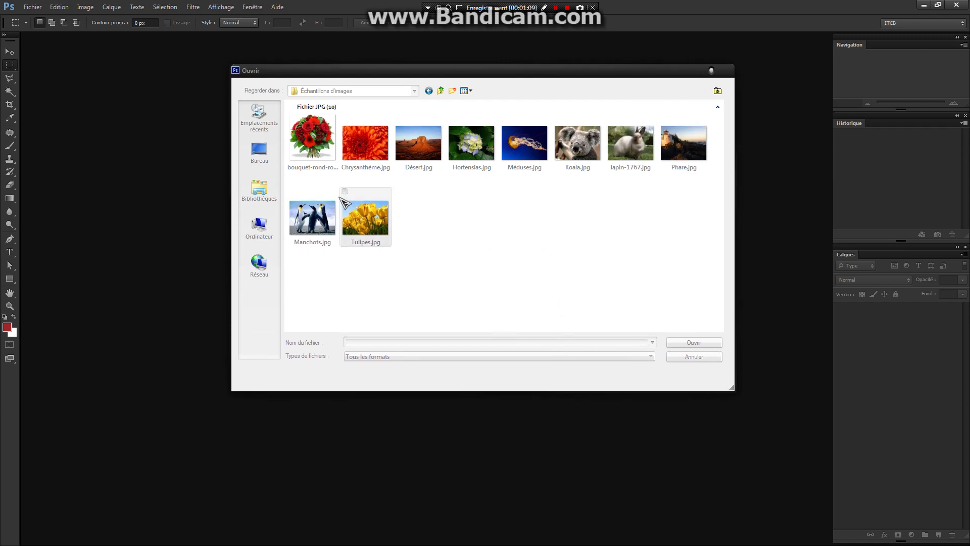
double_click(308, 151)
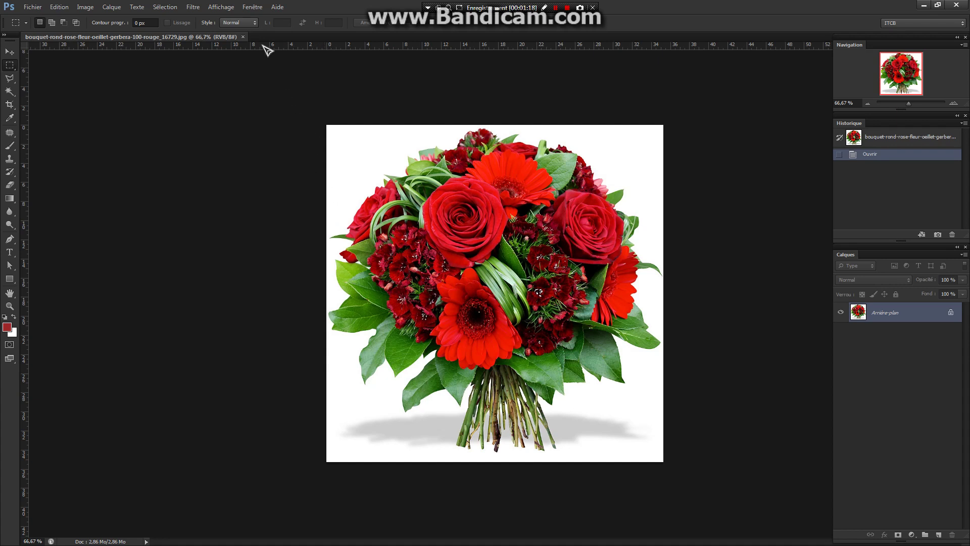
left_click(243, 37)
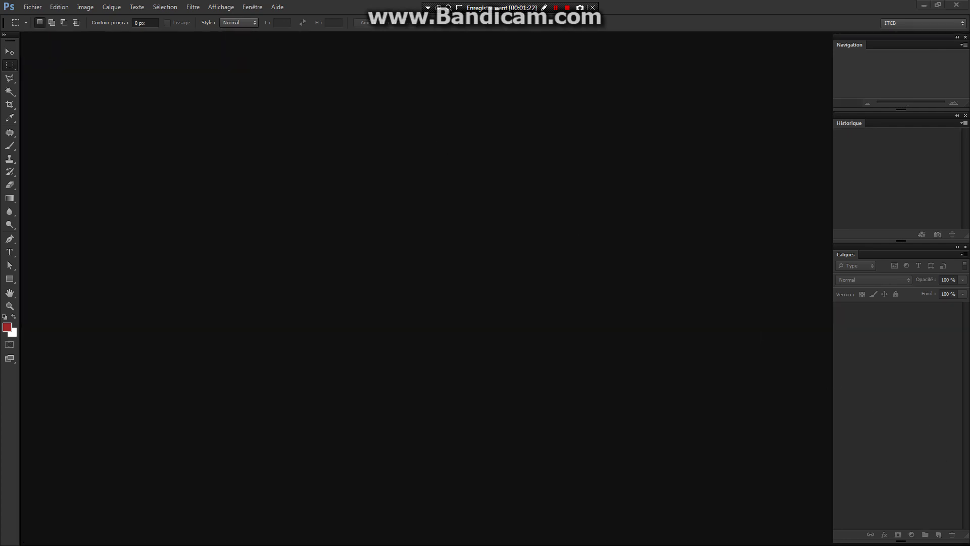
- Switch to the file explorer, bring the bouquet image from Échantillons d'images into Photoshop as a document, and close it
key("alt+Tab")
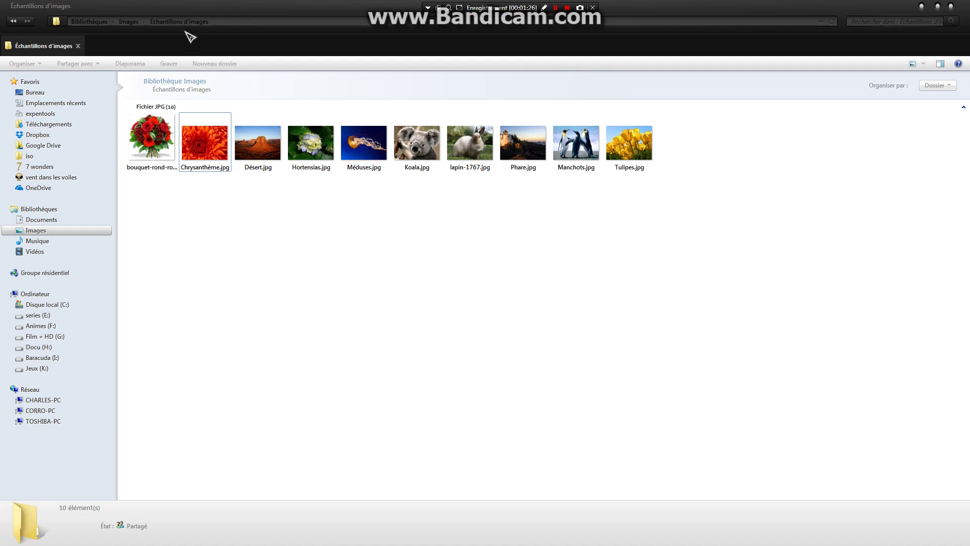
left_click_drag(187, 14, 622, 66)
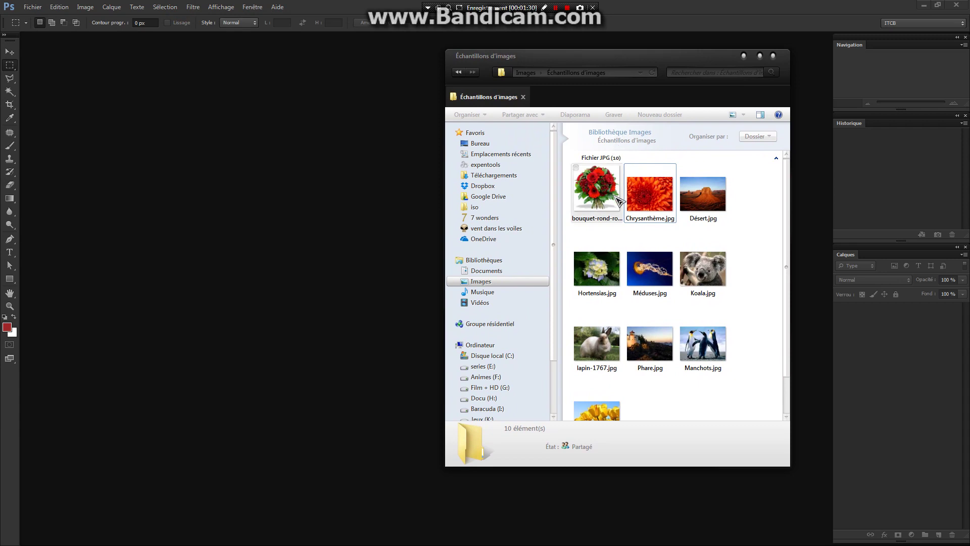
left_click_drag(612, 199, 312, 186)
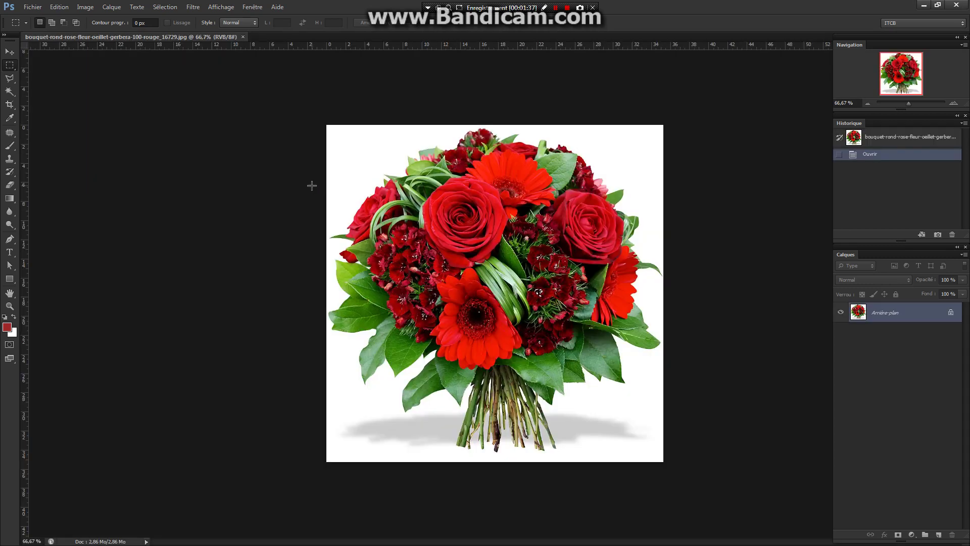
left_click(242, 38)
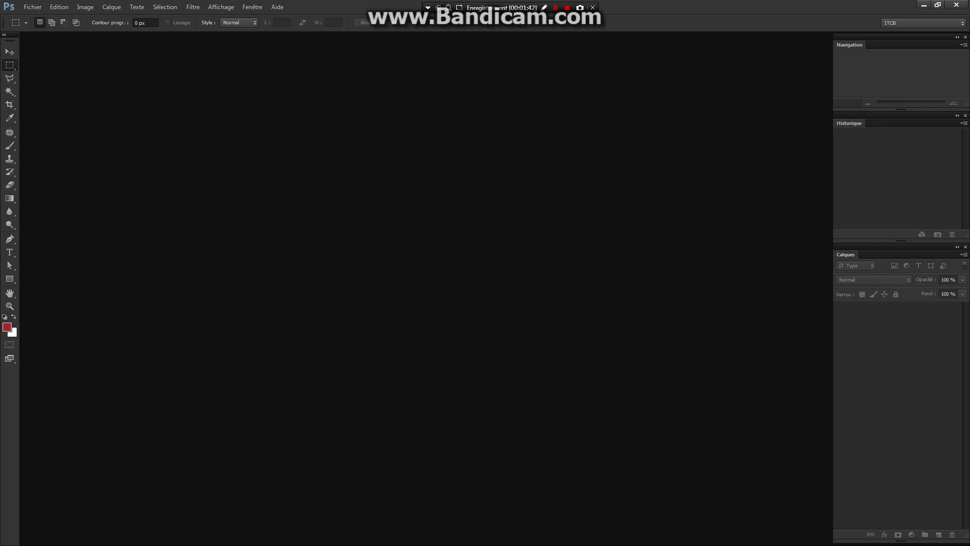
- Return to the file explorer and examine which programs are offered for opening the bouquet file
key("alt+Tab")
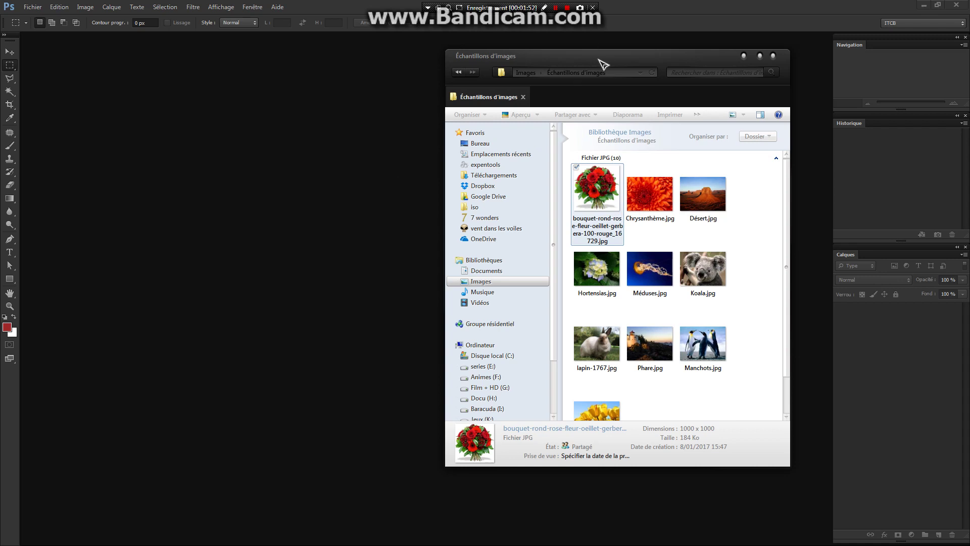
left_click_drag(607, 63, 573, 60)
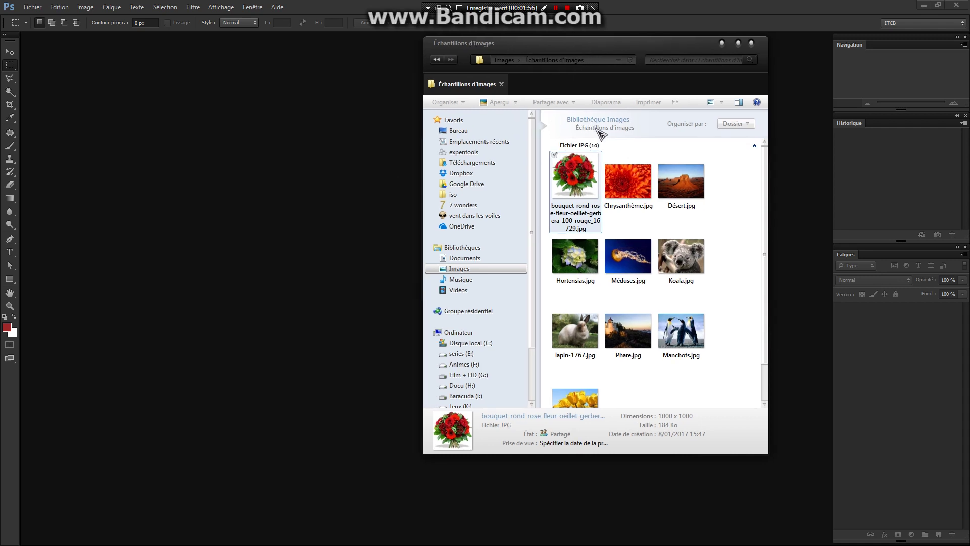
left_click(626, 183)
left_click(584, 175)
right_click(583, 168)
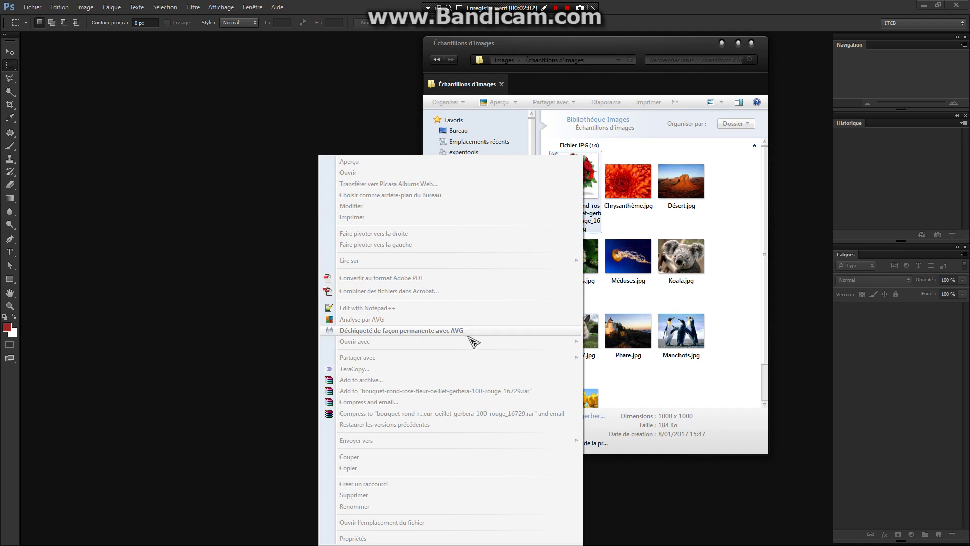
mouse_move(445, 345)
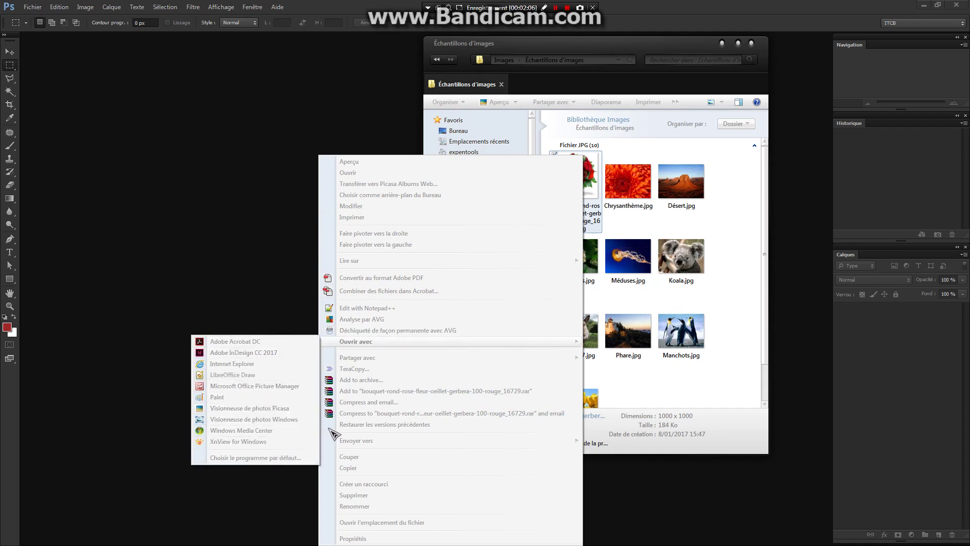
left_click(730, 289)
left_click(577, 200)
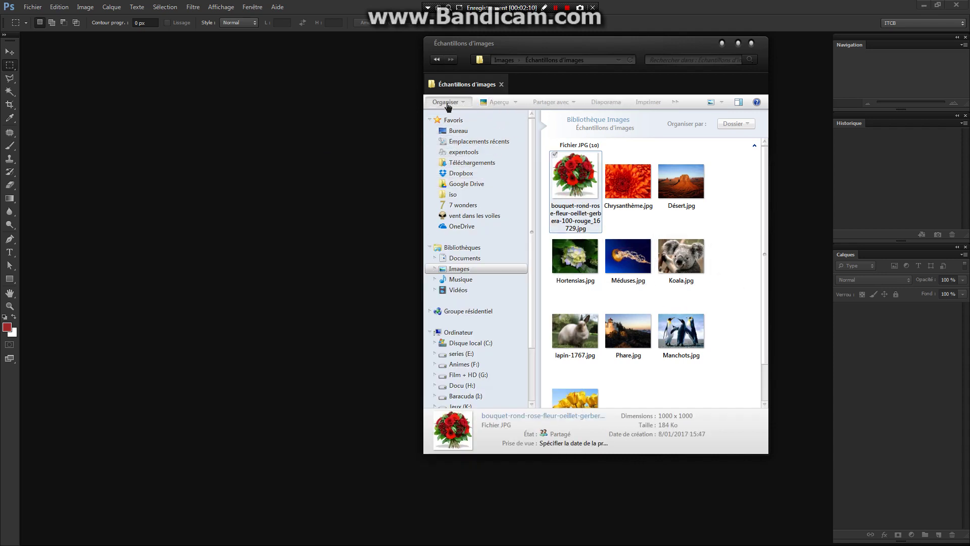
- Examine the default program choices for the bouquet file without changing the association
left_click(517, 103)
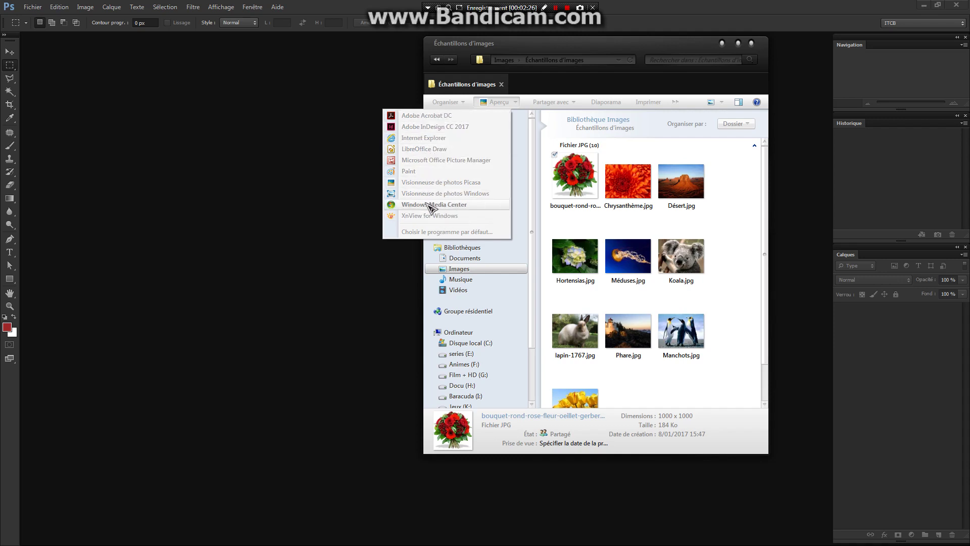
left_click(445, 231)
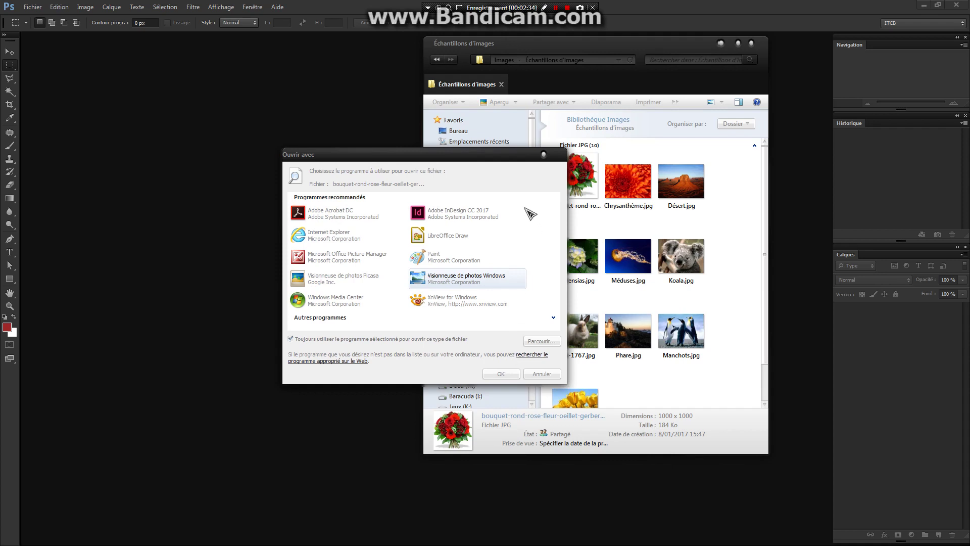
left_click(544, 154)
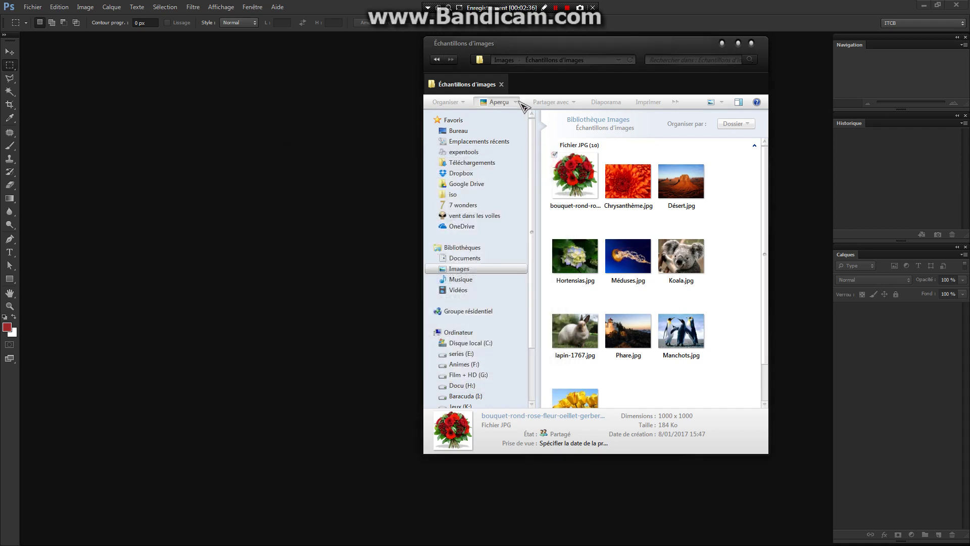
left_click(519, 102)
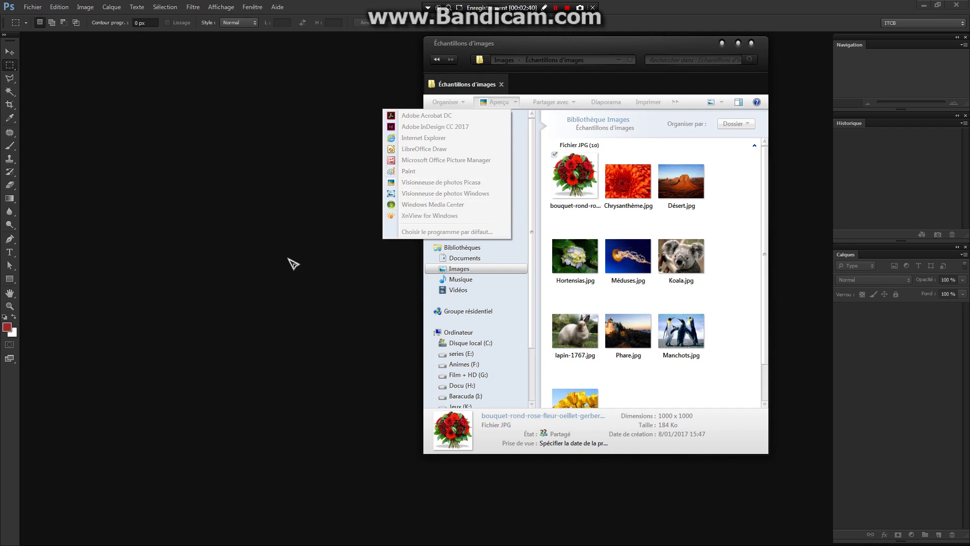
- Bring the bouquet image from the file explorer into Photoshop again and close its document
left_click_drag(575, 178, 382, 181)
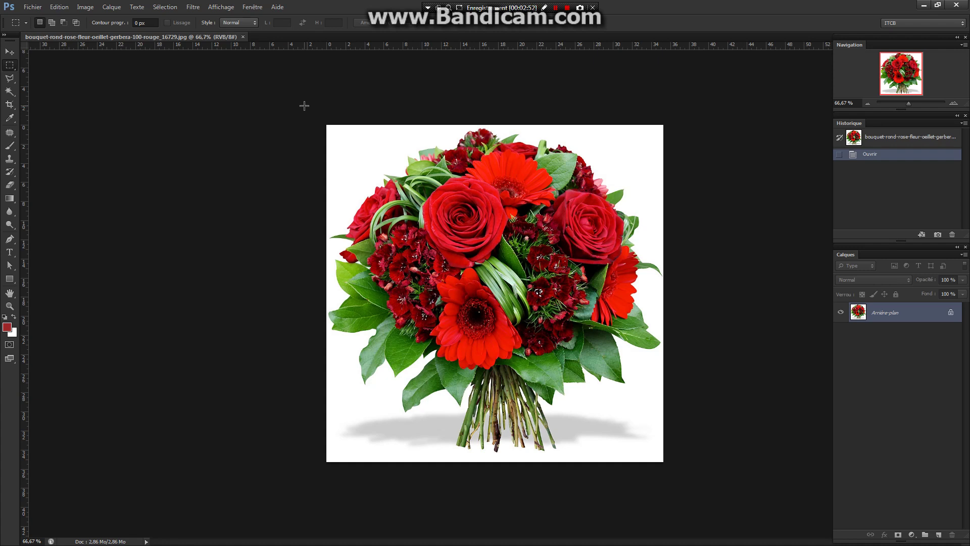
left_click(242, 36)
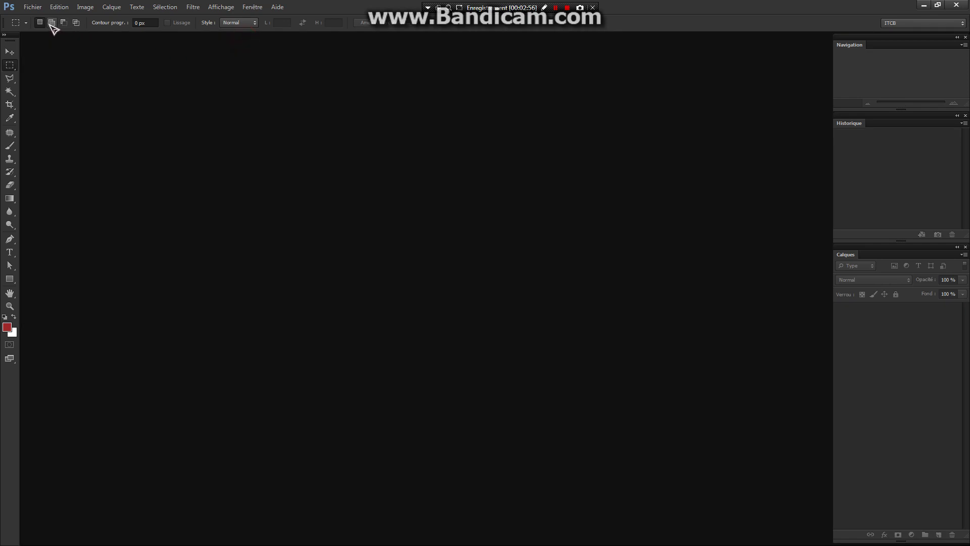
- Start a new document and choose the Papier format international preset with size A4
left_click(38, 10)
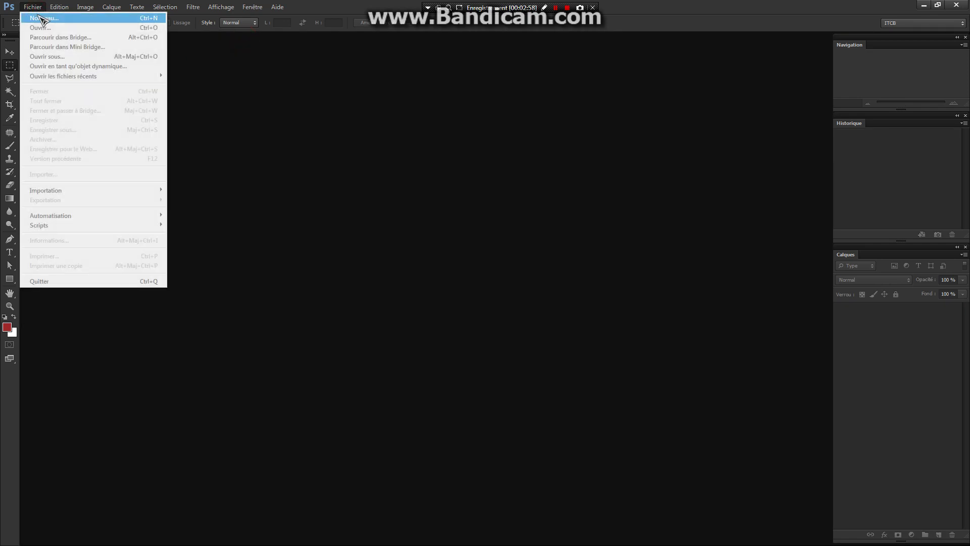
left_click(42, 18)
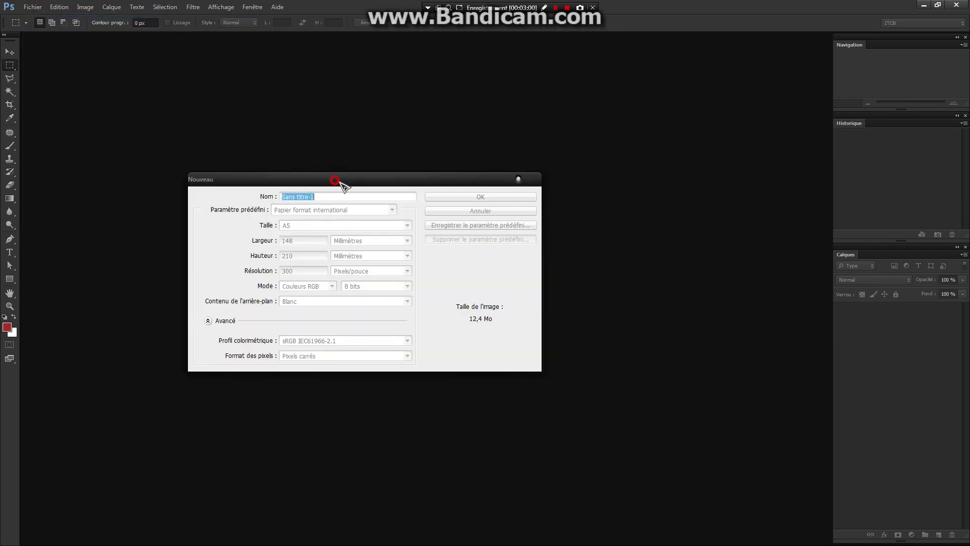
left_click_drag(340, 181, 441, 147)
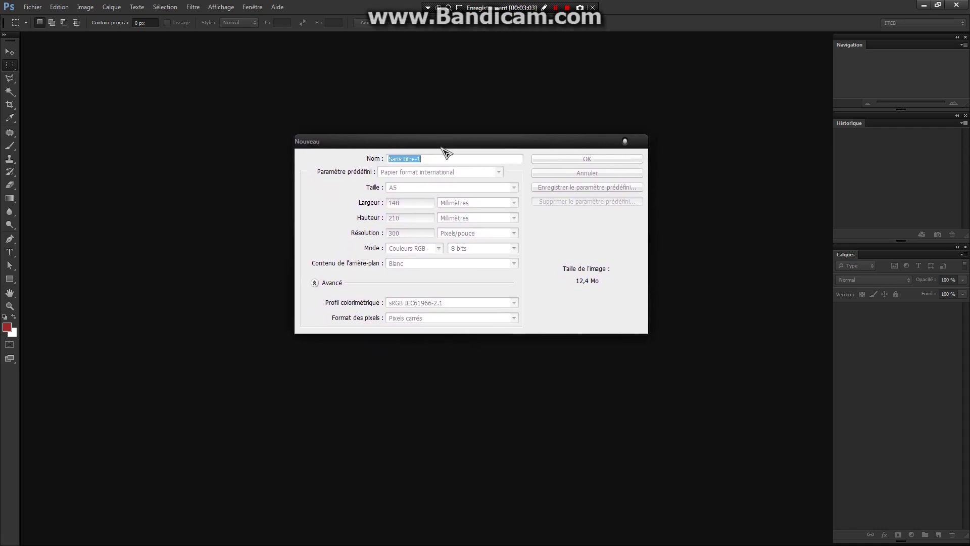
left_click(422, 173)
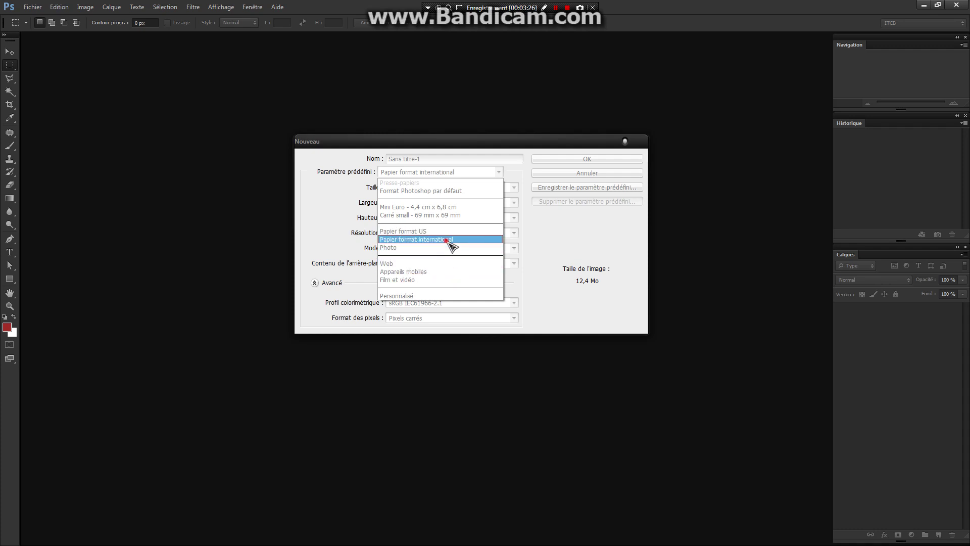
left_click(447, 240)
left_click(461, 190)
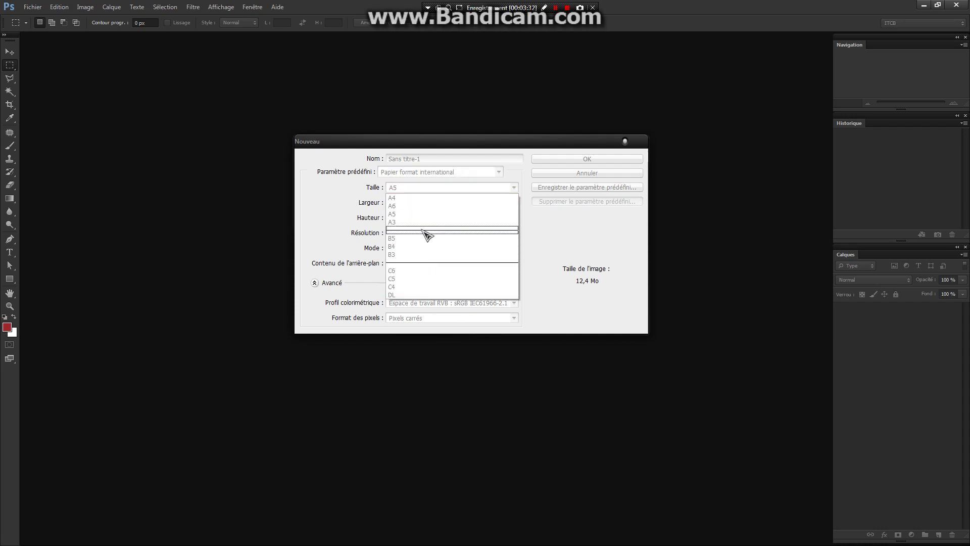
left_click(412, 198)
left_click(345, 199)
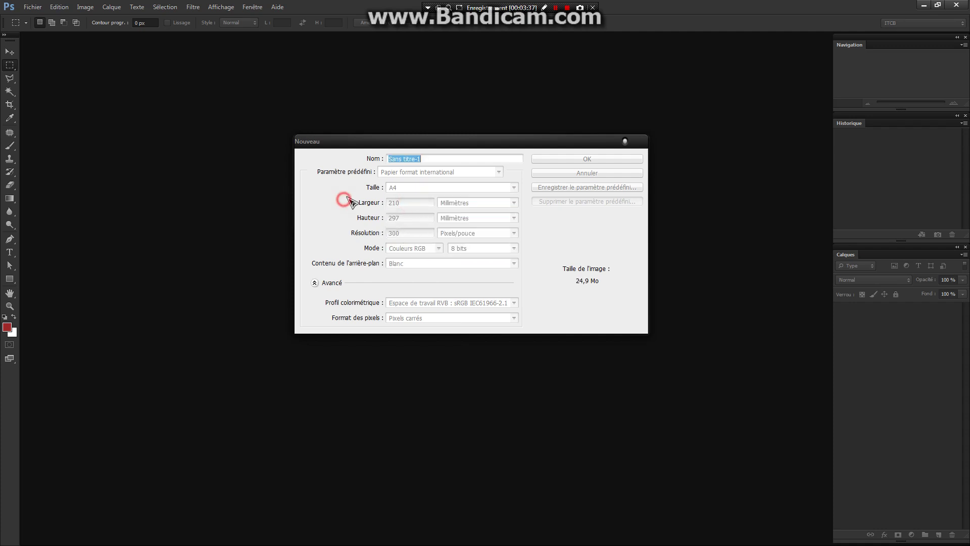
- Change the size of the Papier format international preset to B5
left_click(422, 189)
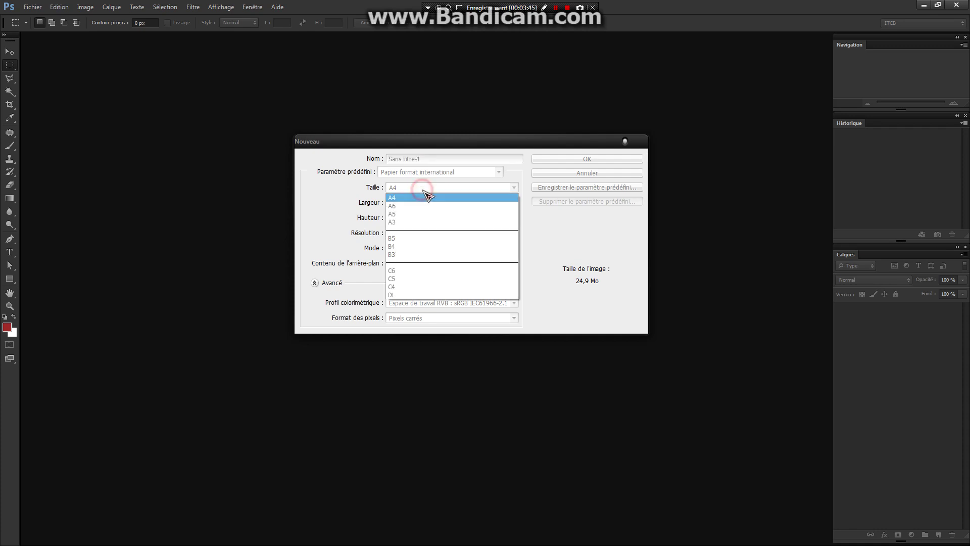
left_click(412, 240)
left_click(360, 197)
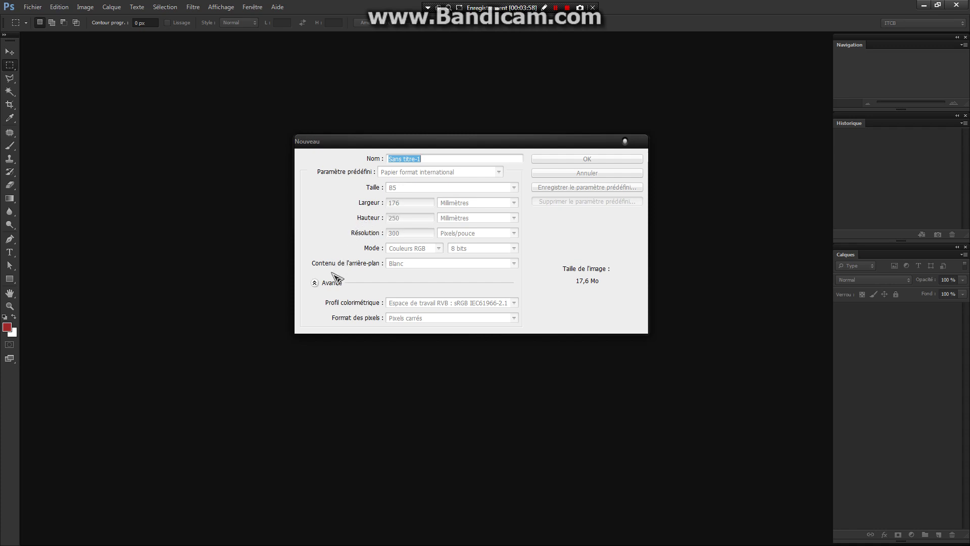
- Switch the document's dimension unit to Centimètres and set both the width and the height to 10
double_click(407, 202)
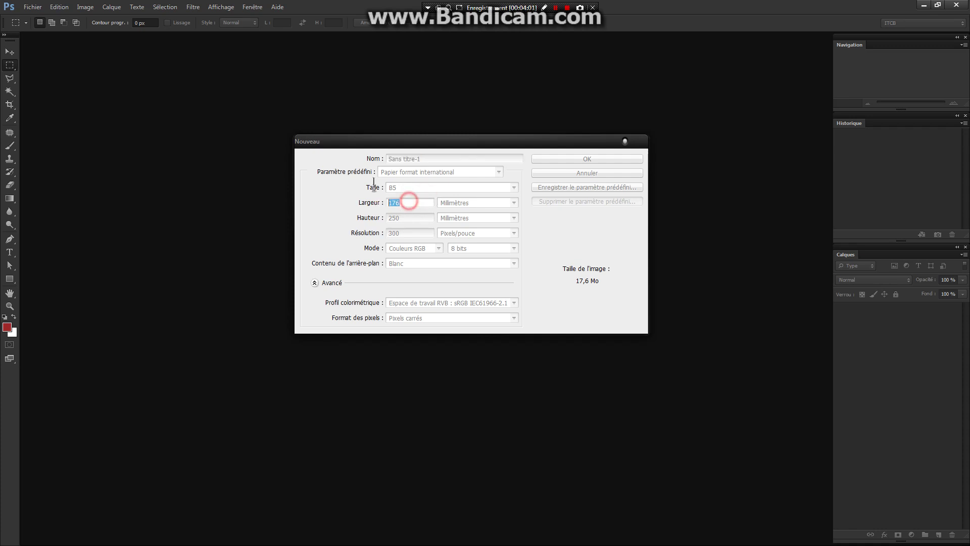
left_click(464, 209)
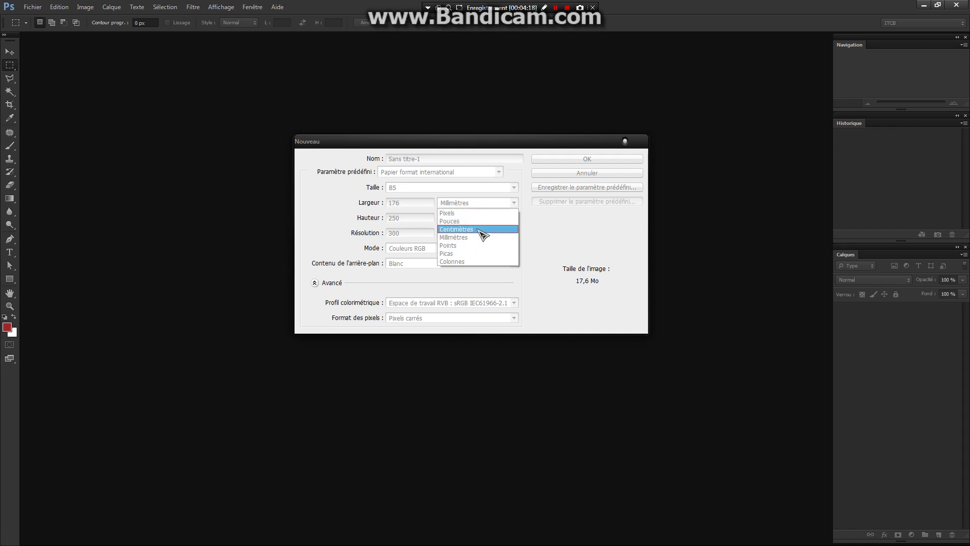
left_click(478, 232)
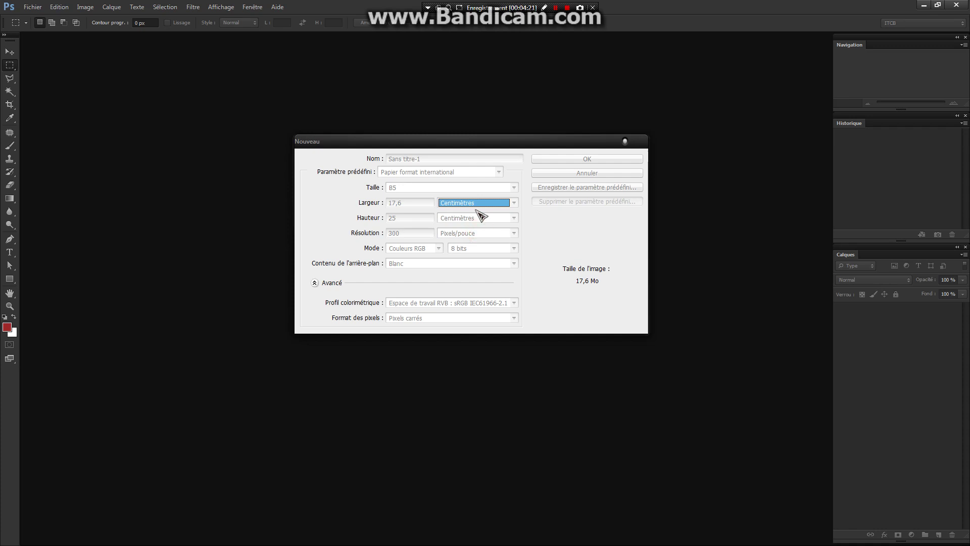
double_click(413, 203)
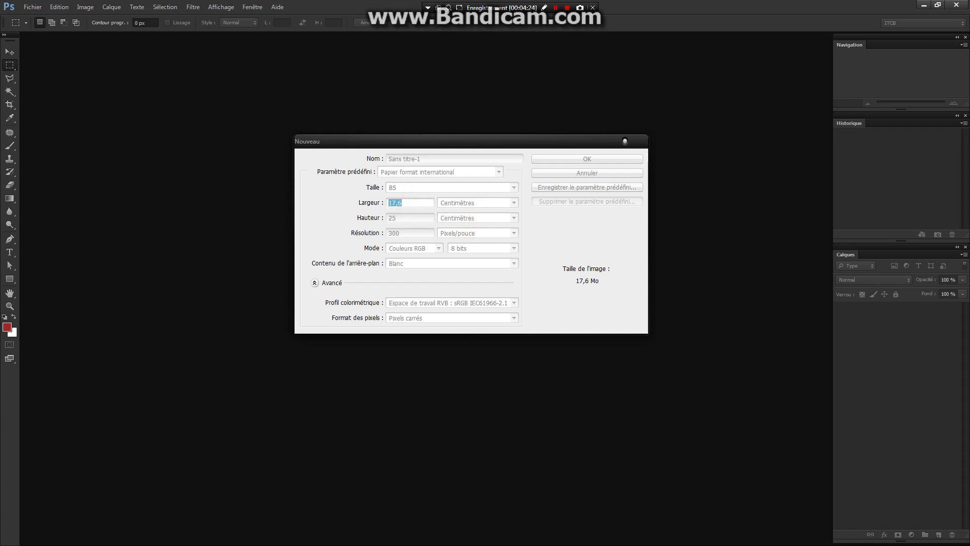
type("10")
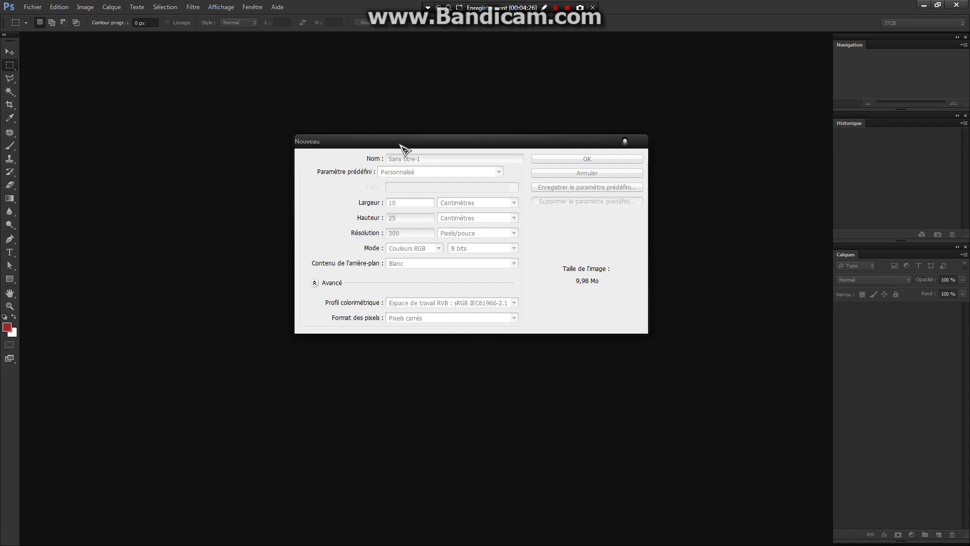
double_click(411, 209)
double_click(402, 216)
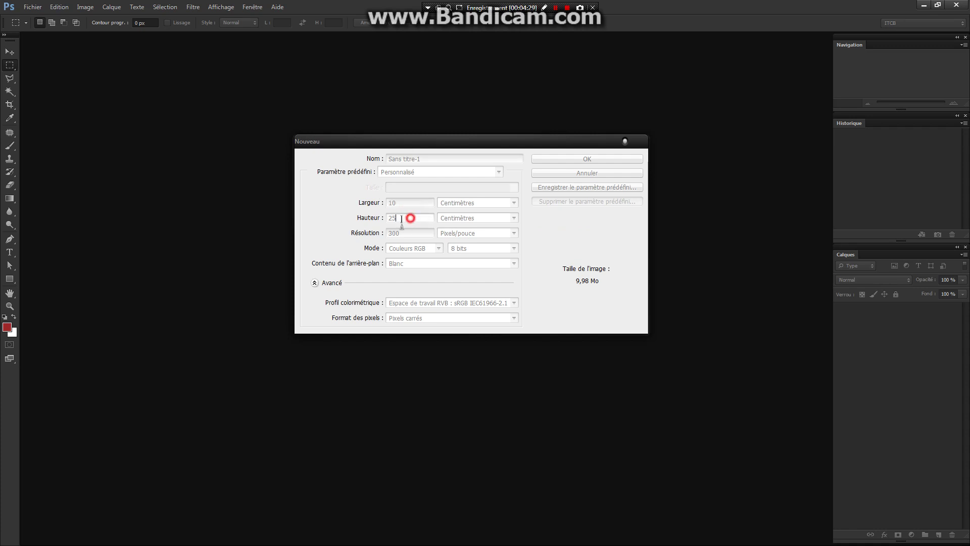
type("10")
left_click(335, 243)
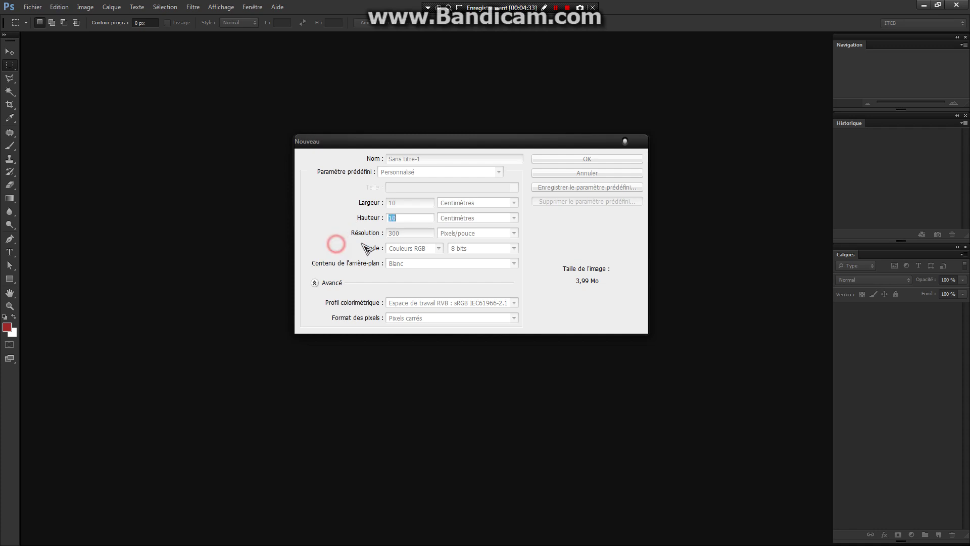
- Switch the resolution unit to Pixels/centimètre and return it to Pixels/pouce
left_click(456, 233)
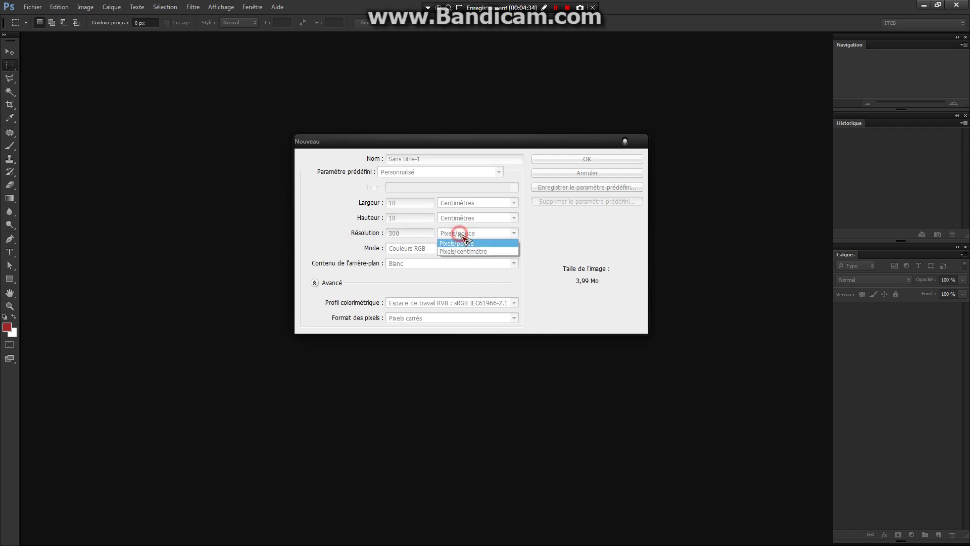
left_click(487, 253)
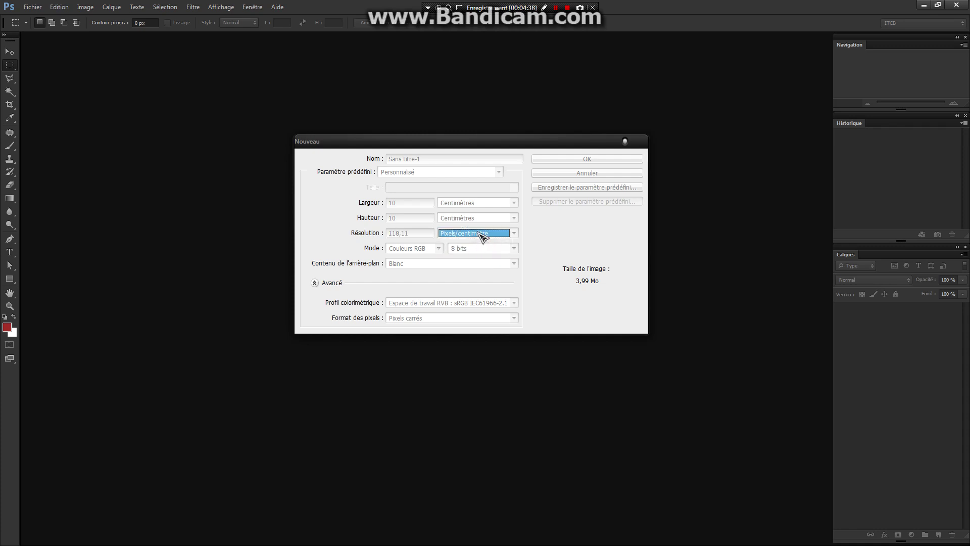
left_click(477, 233)
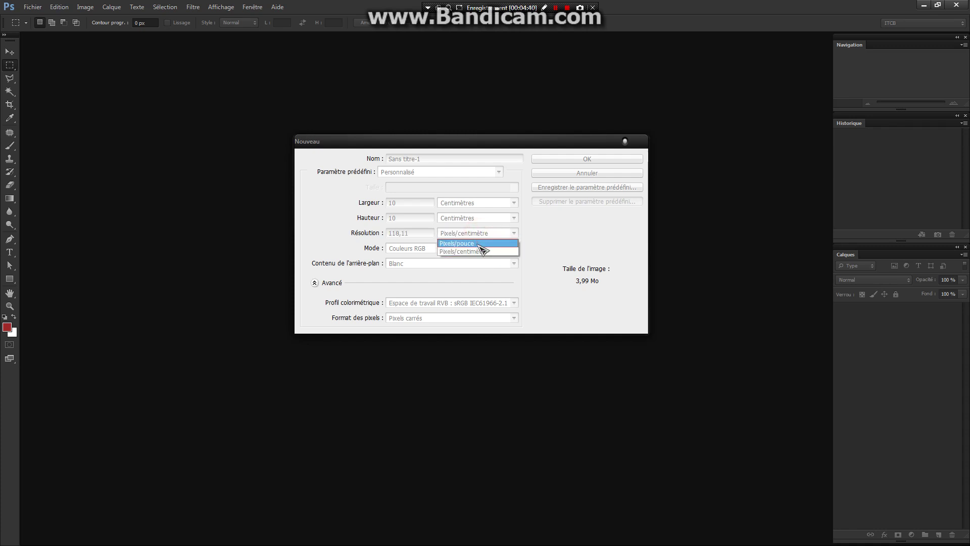
left_click(479, 244)
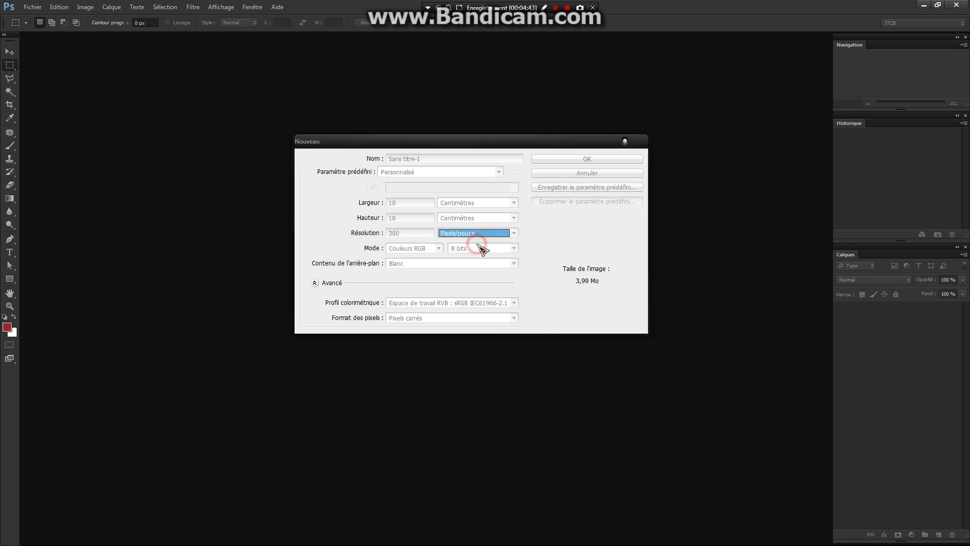
- Try a resolution of 72 pixels/pouce and set it back to 300
double_click(403, 233)
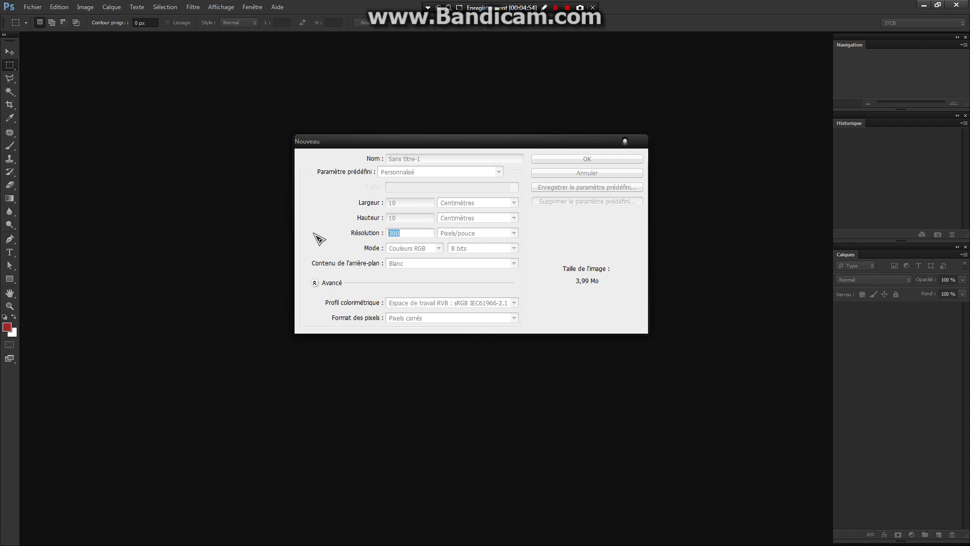
type("72")
double_click(404, 233)
type("300")
left_click(316, 239)
- Examine the colour mode and background content options, and collapse the advanced settings of the new document
left_click(440, 247)
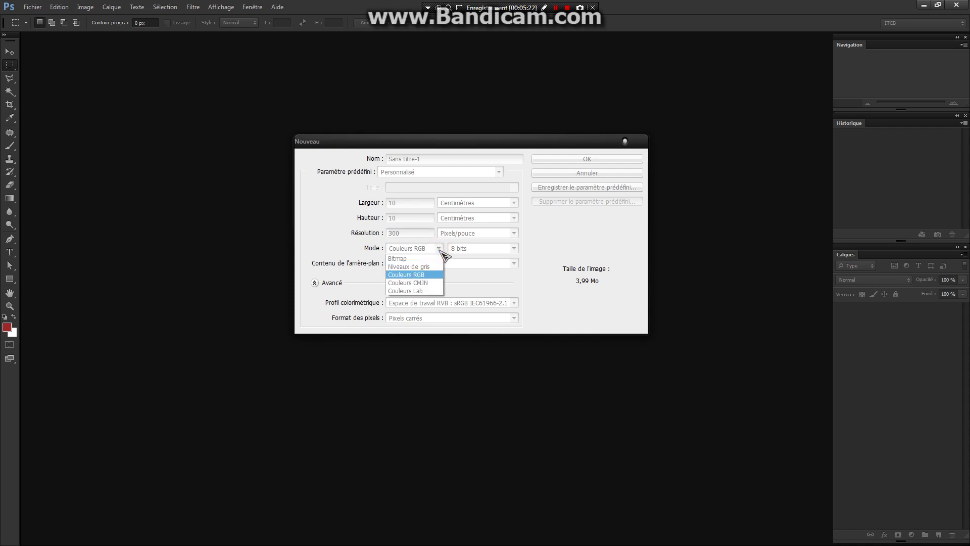
left_click(435, 249)
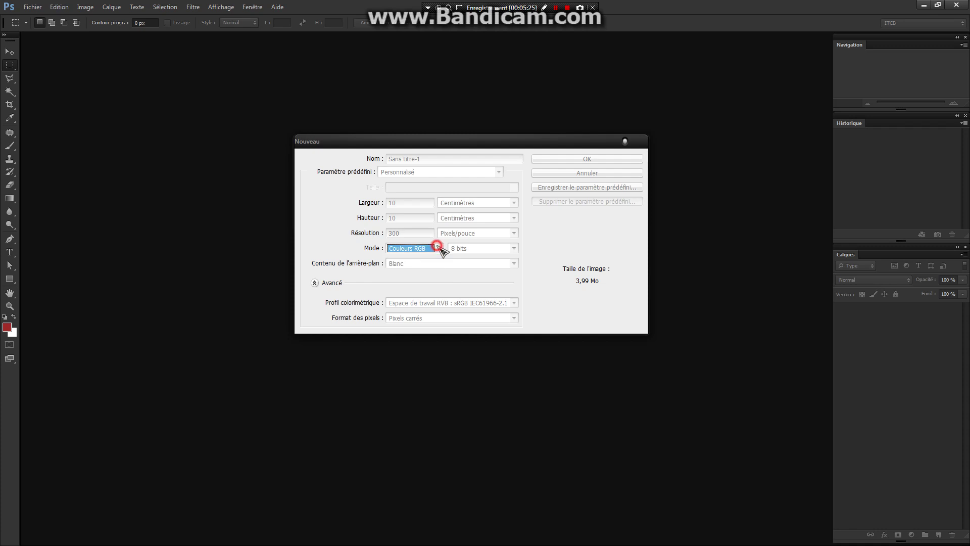
left_click(468, 268)
left_click(464, 268)
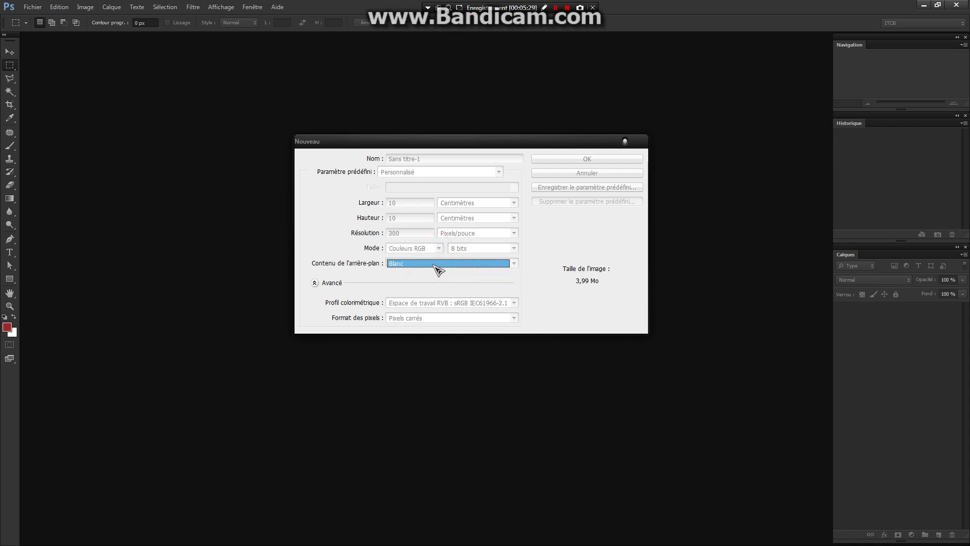
left_click(314, 282)
left_click(314, 283)
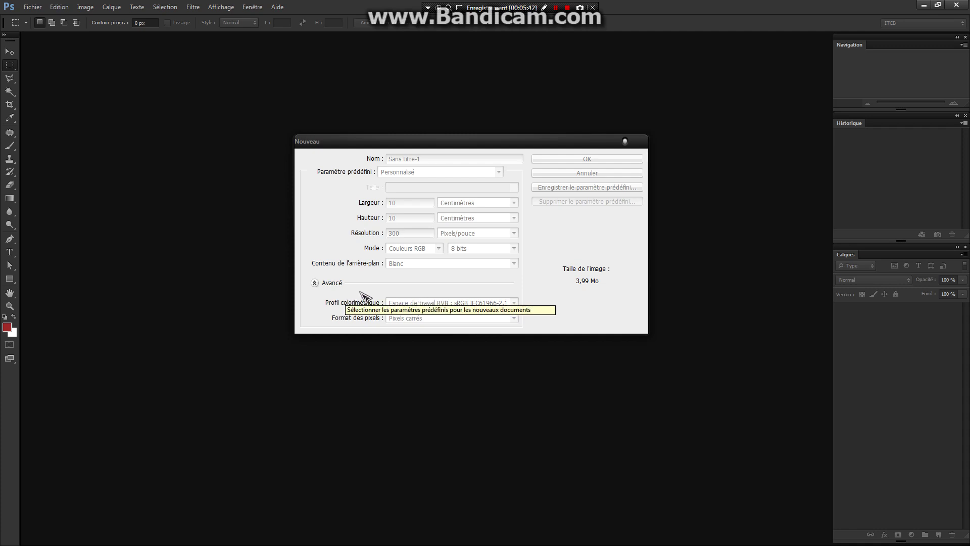
left_click(315, 283)
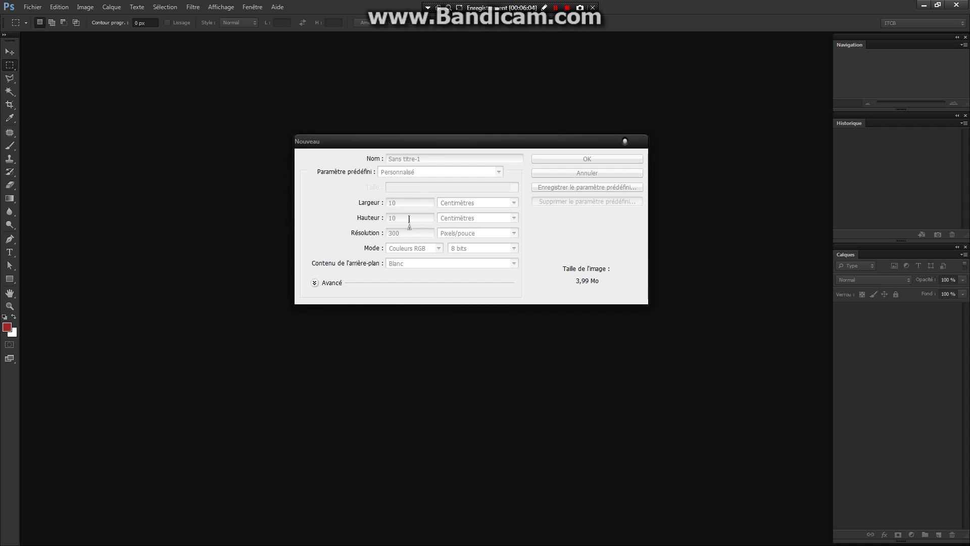
- Save the current settings as a document preset named "carré 10 cm" and select that preset for the new document
left_click(602, 188)
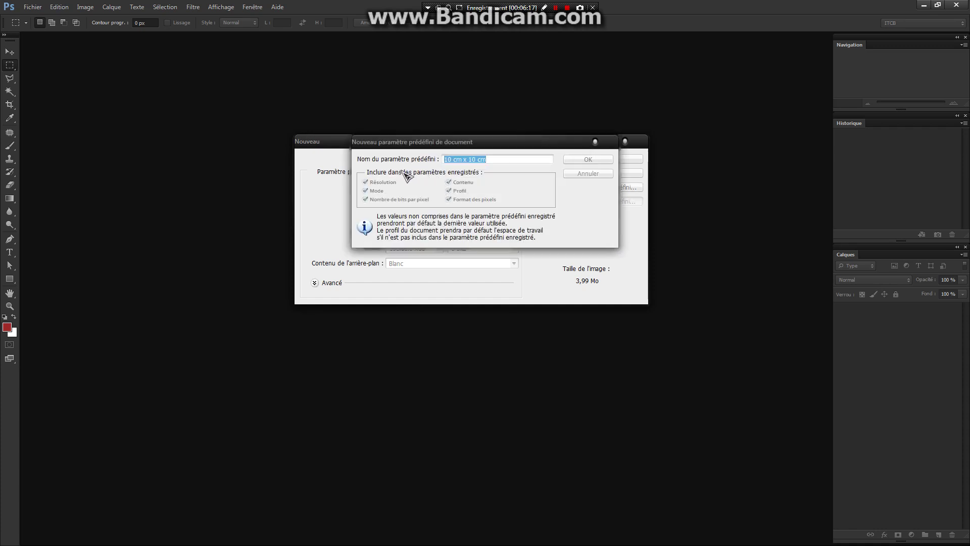
left_click_drag(480, 146, 490, 222)
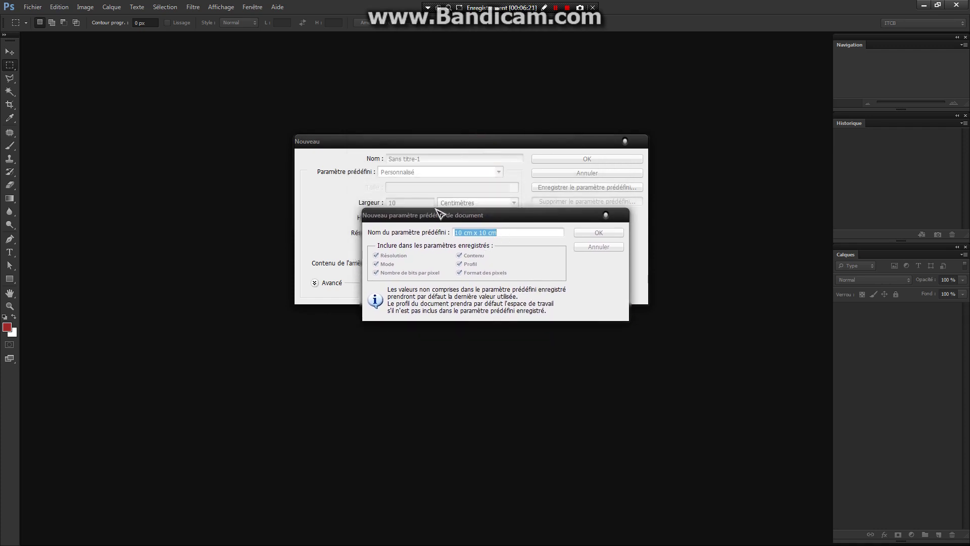
left_click(503, 232)
double_click(509, 233)
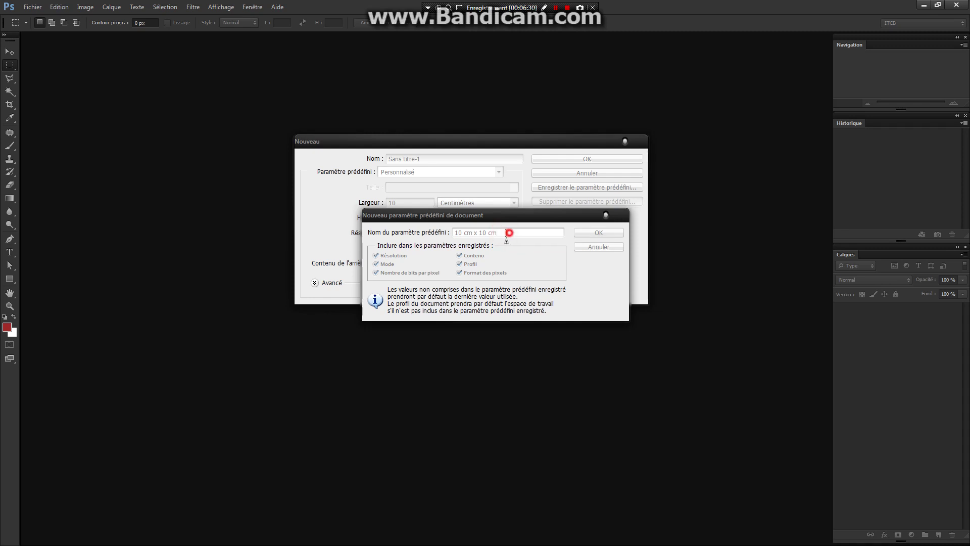
type("carré")
left_click(606, 233)
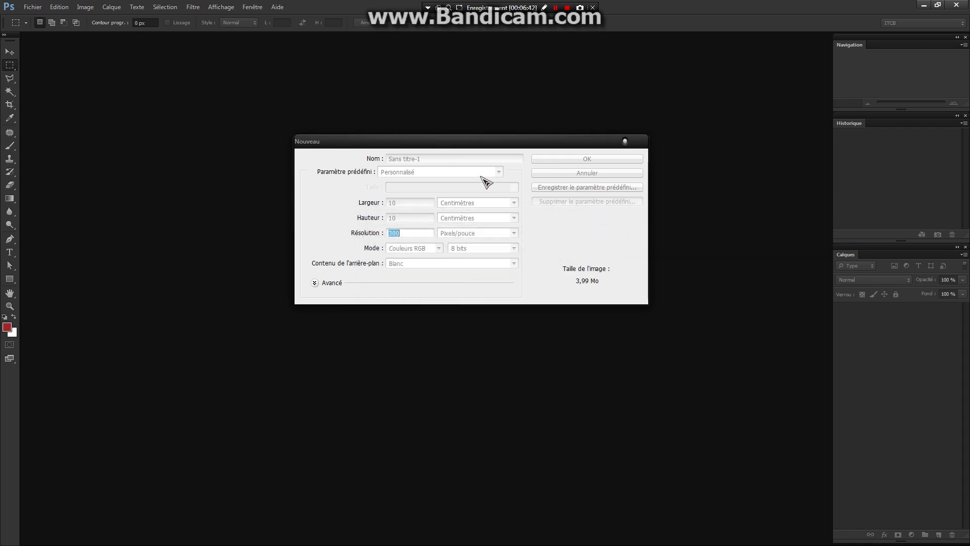
left_click(500, 172)
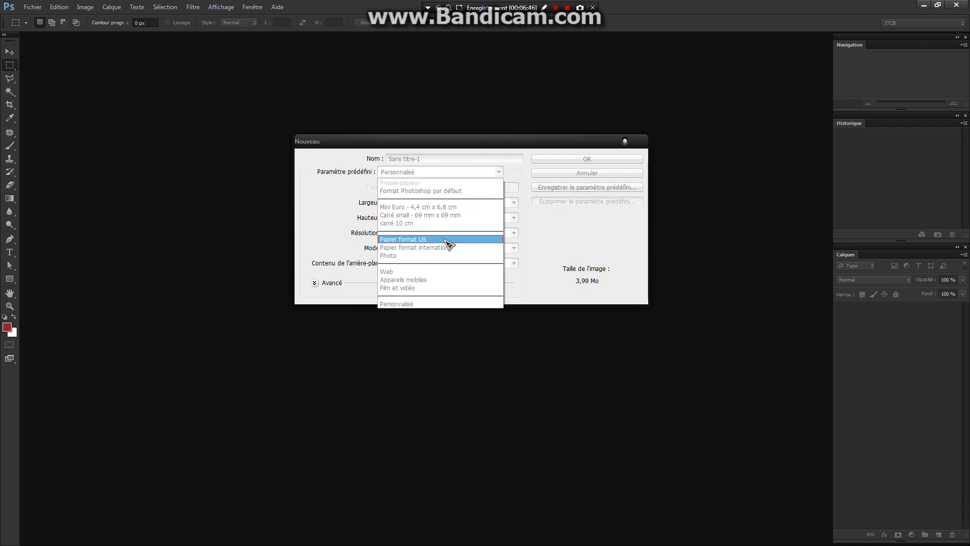
left_click(429, 223)
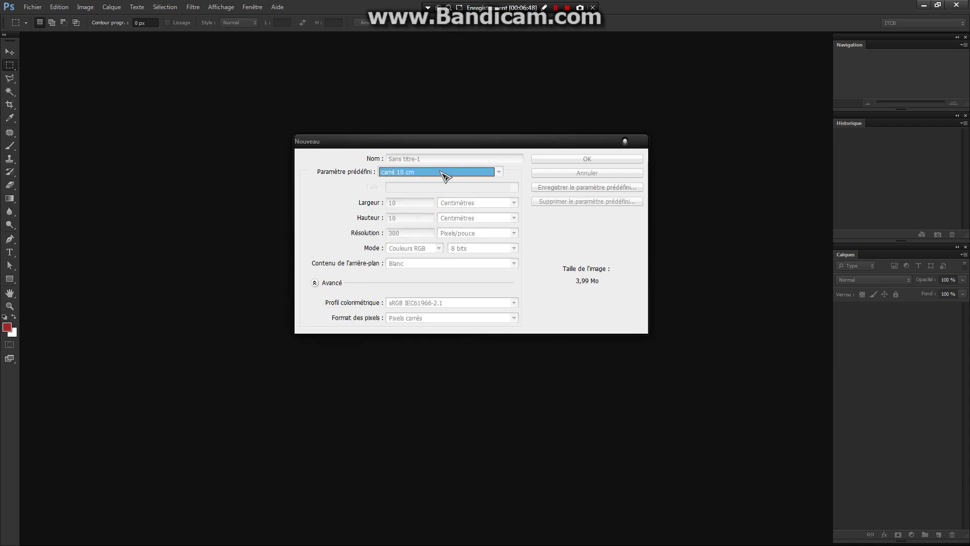
- Switch the new document to the Papier format international preset with size A6
left_click(440, 172)
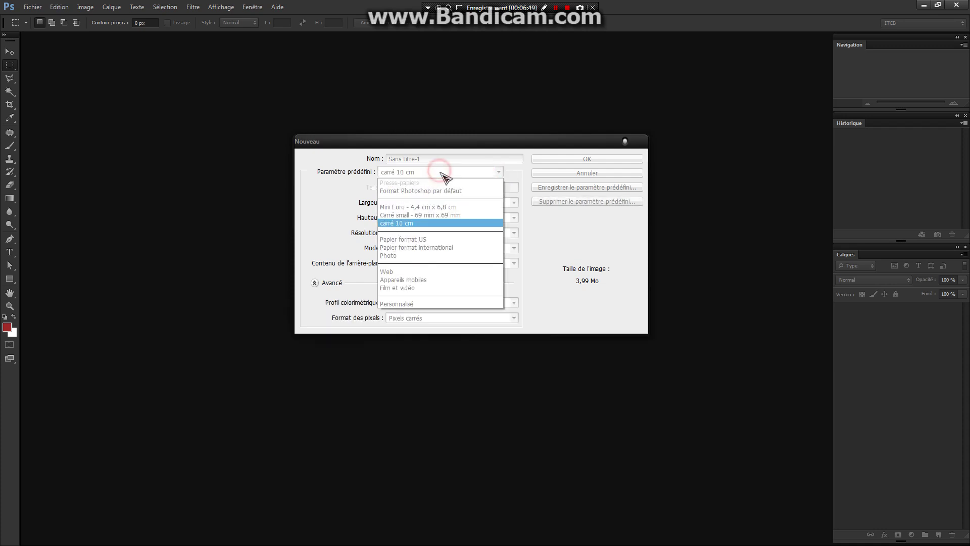
left_click(424, 247)
left_click(429, 187)
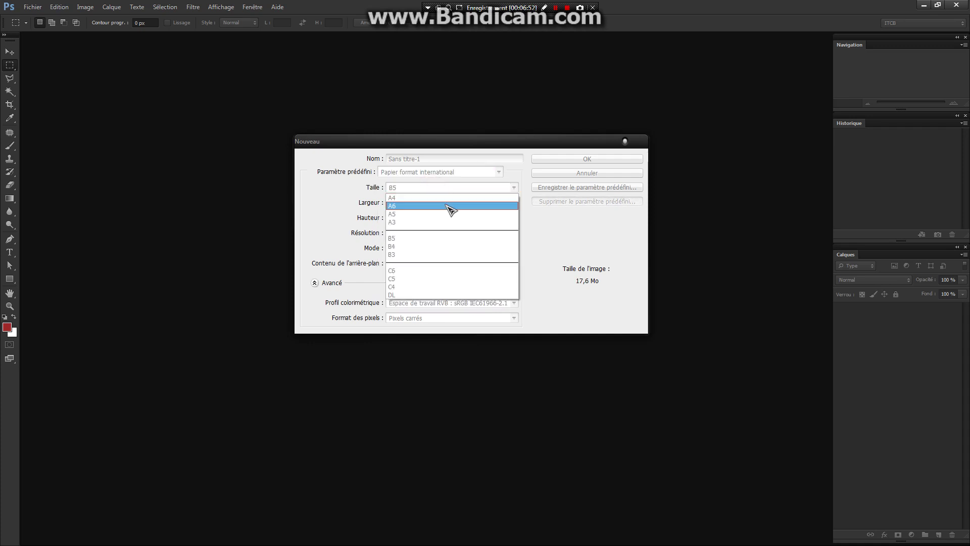
left_click(449, 206)
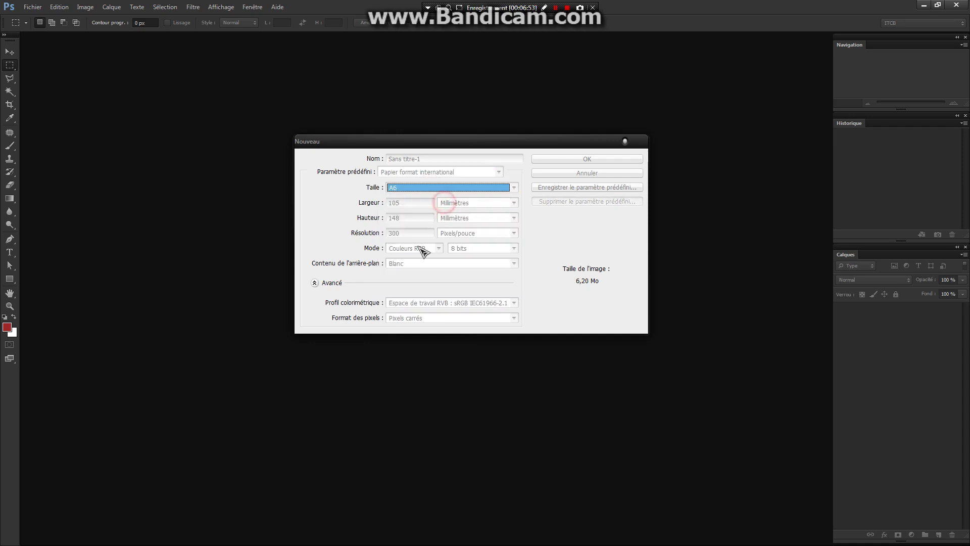
- Reapply the saved "carré 10 cm" preset to the new document's settings
left_click(440, 172)
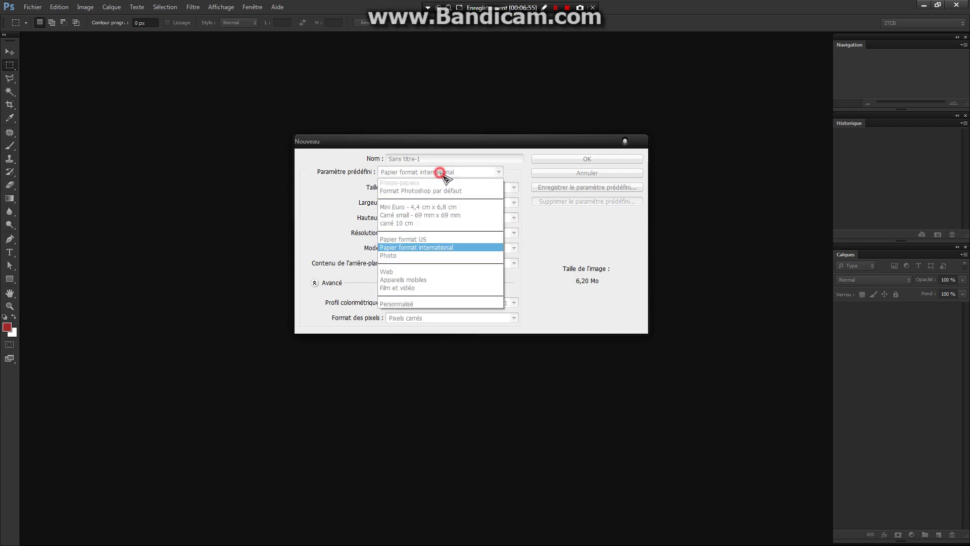
left_click(416, 222)
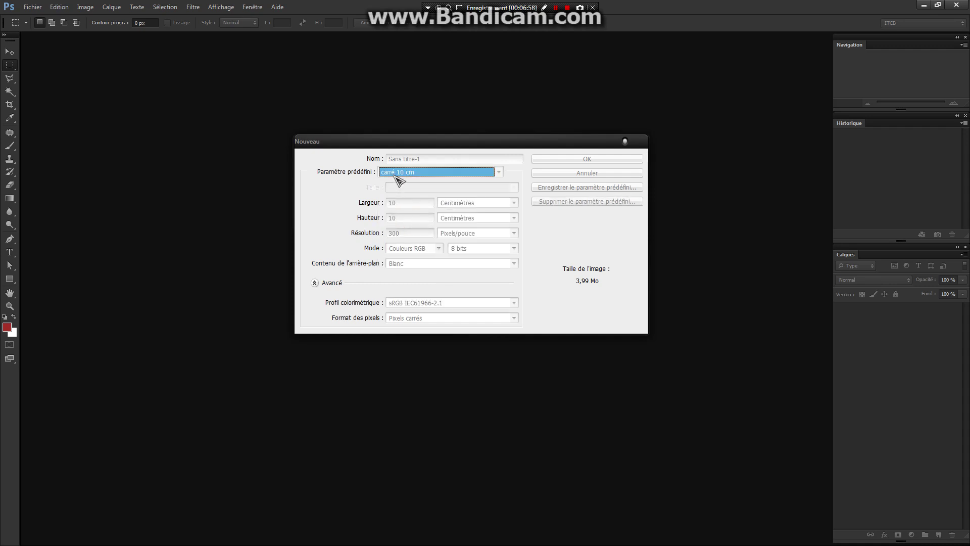
key("Tab")
key("Tab")
key("Tab")
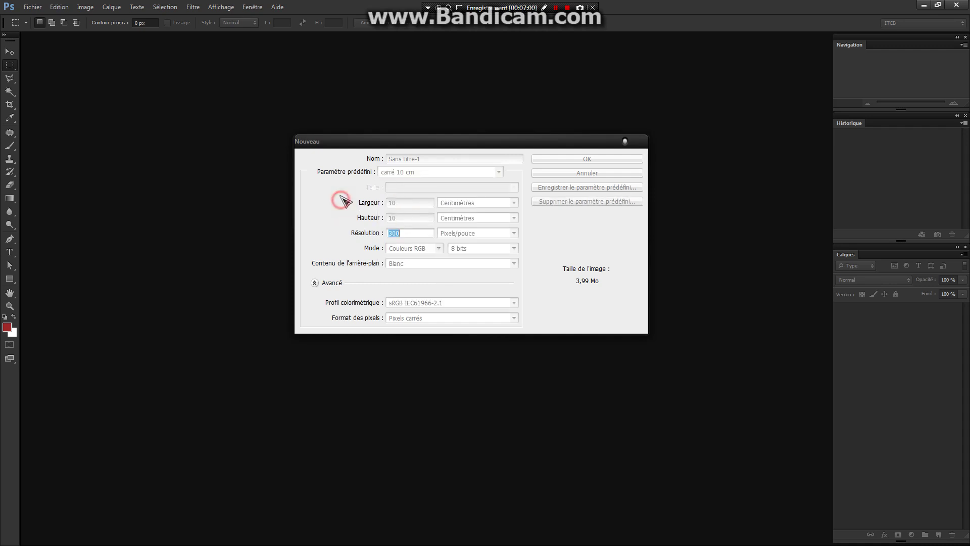
- Keep the default document name and create the new document from the "carré 10 cm" preset
left_click(431, 159)
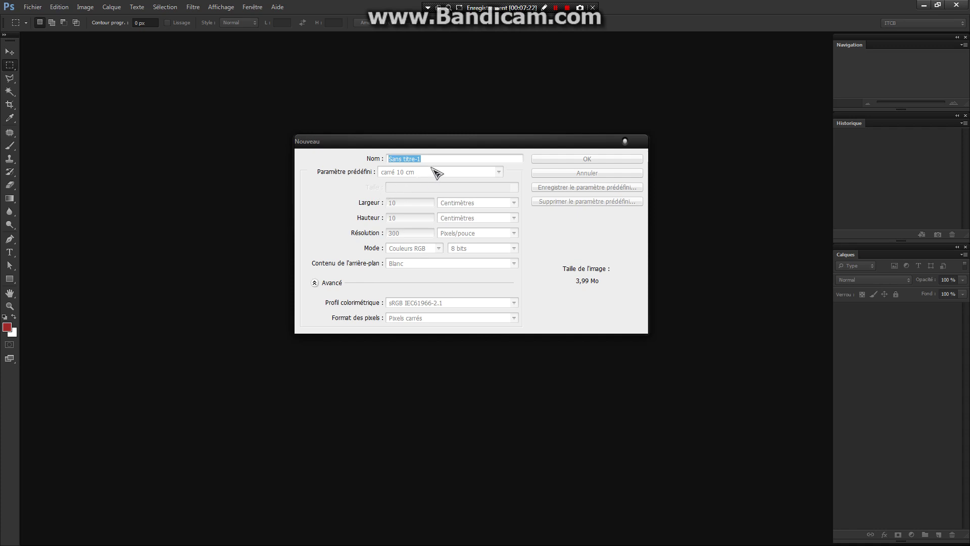
left_click(461, 155)
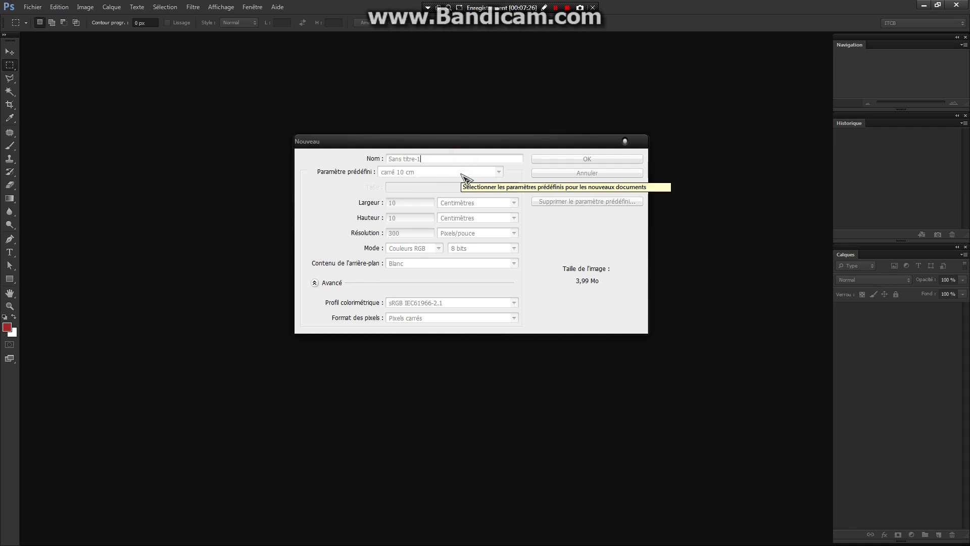
left_click(461, 175)
left_click(462, 177)
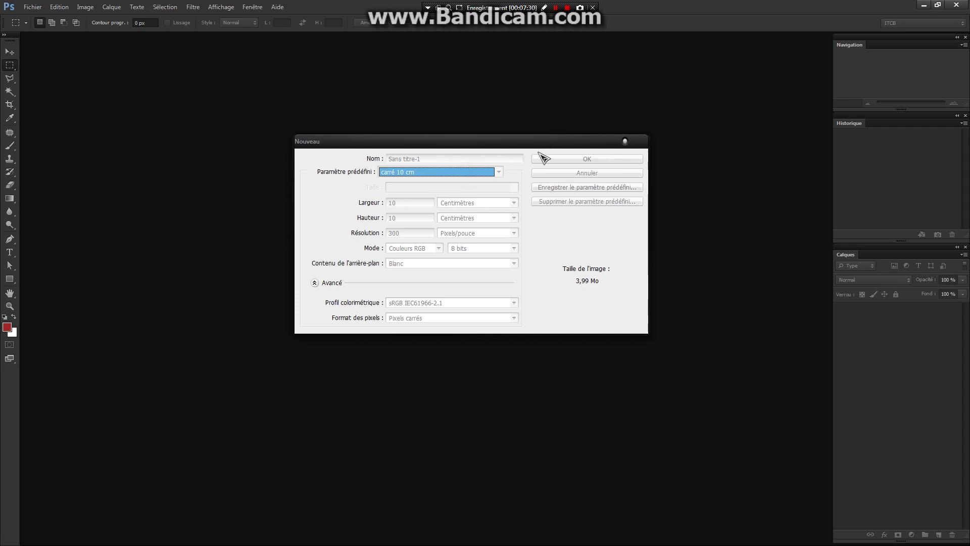
left_click(556, 161)
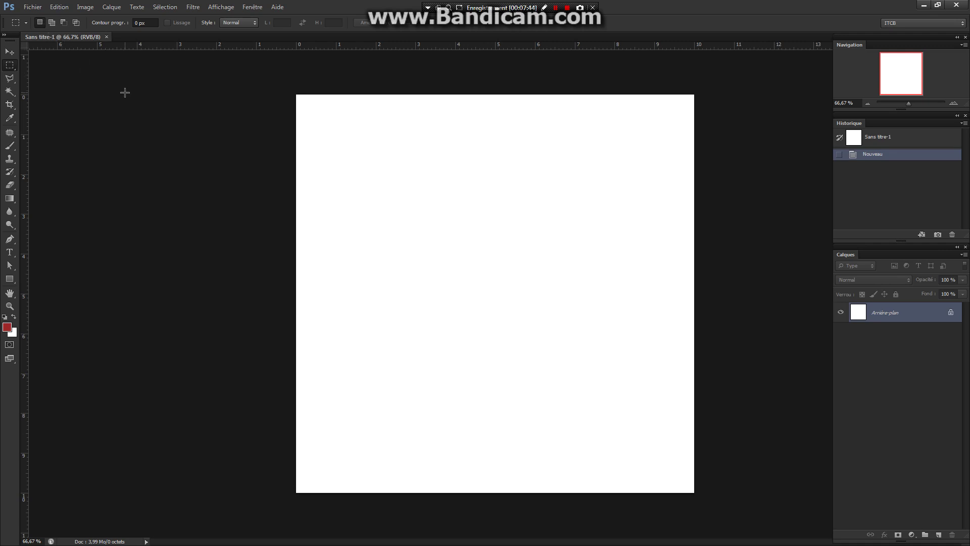
left_click(32, 7)
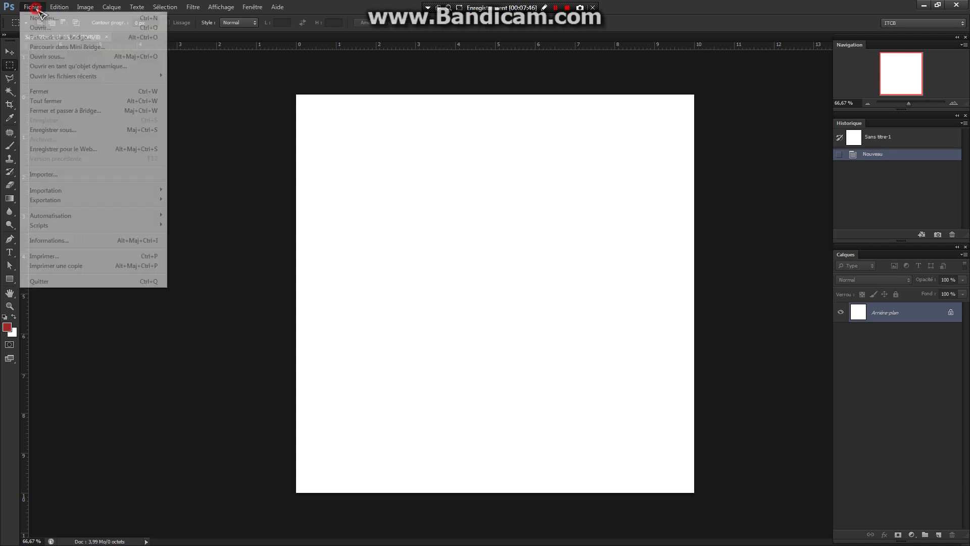
left_click(55, 21)
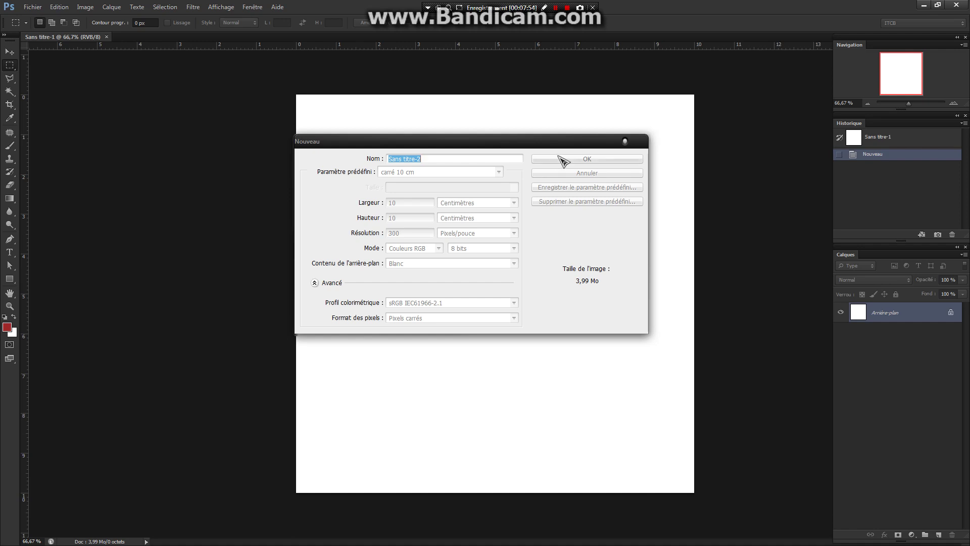
left_click(625, 141)
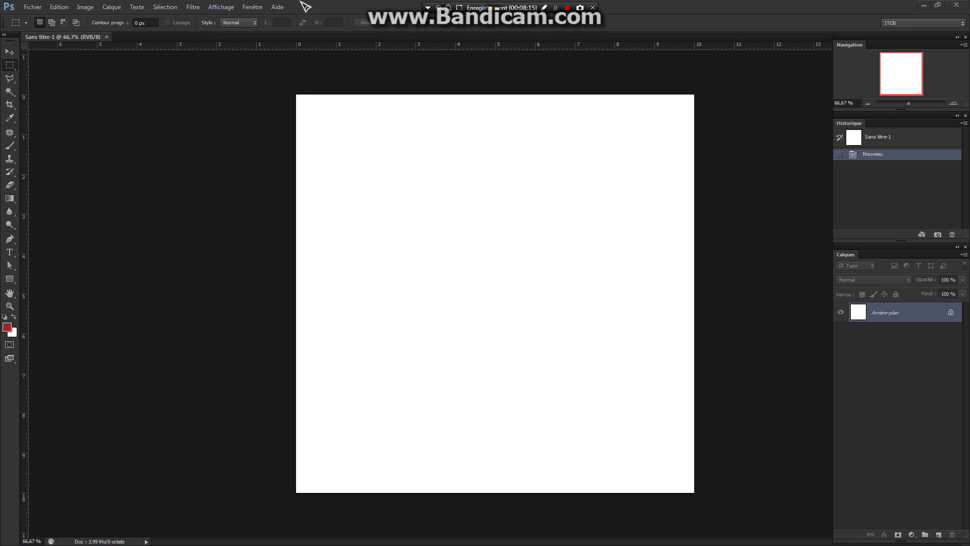
- Start saving the blank document as a new file and browse the Bureau and Bibliothèques save locations
left_click(32, 7)
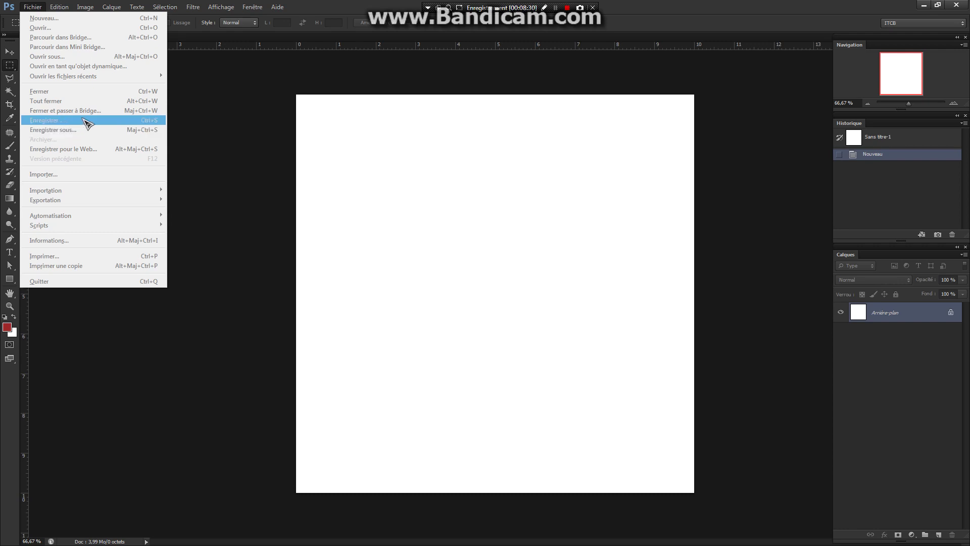
left_click(86, 130)
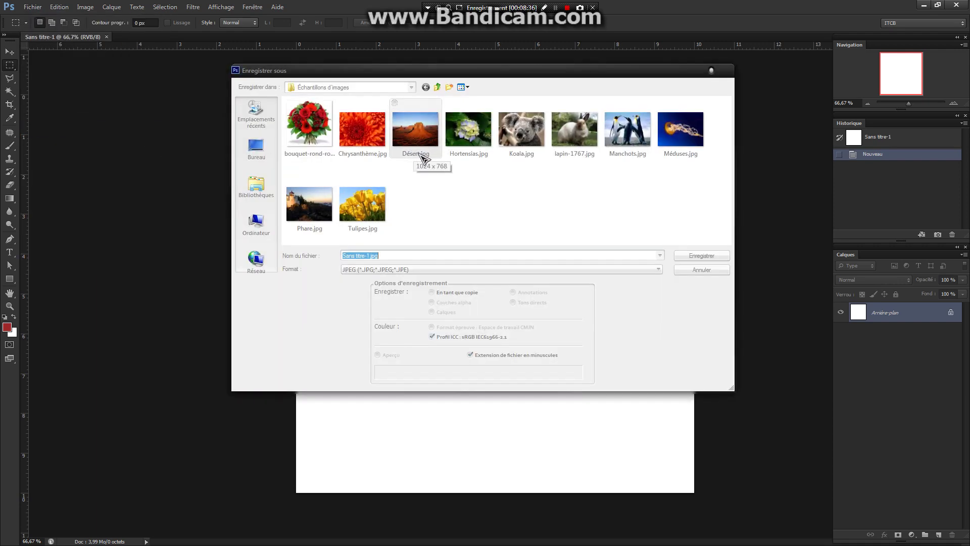
mouse_move(526, 76)
left_mouse_down()
mouse_move(550, 105)
mouse_move(512, 83)
mouse_move(530, 92)
left_mouse_up()
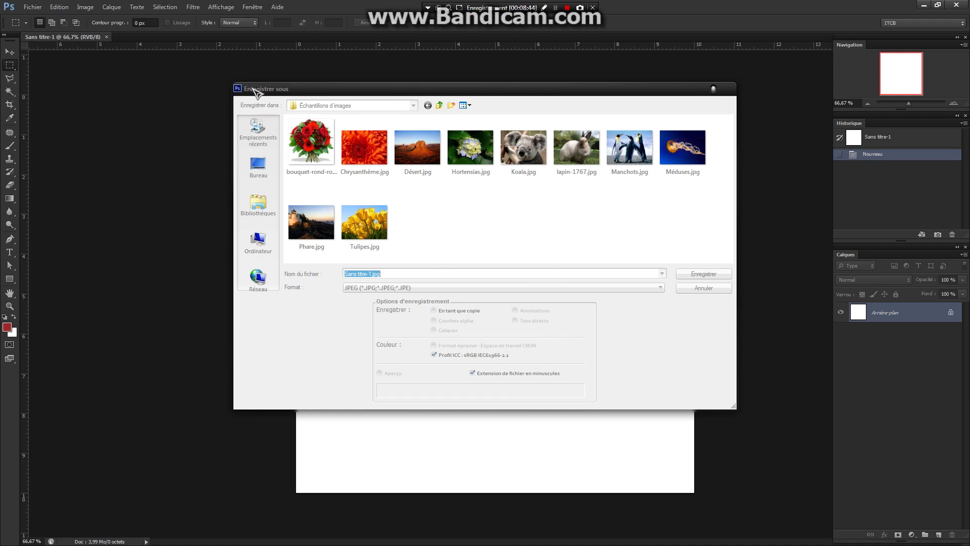
left_click_drag(256, 93, 274, 77)
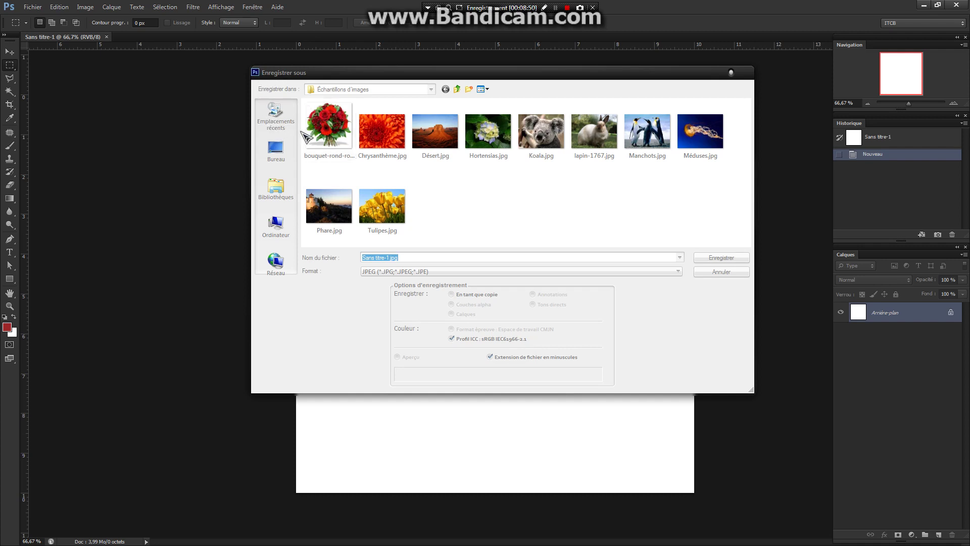
left_click(368, 257)
left_click(276, 152)
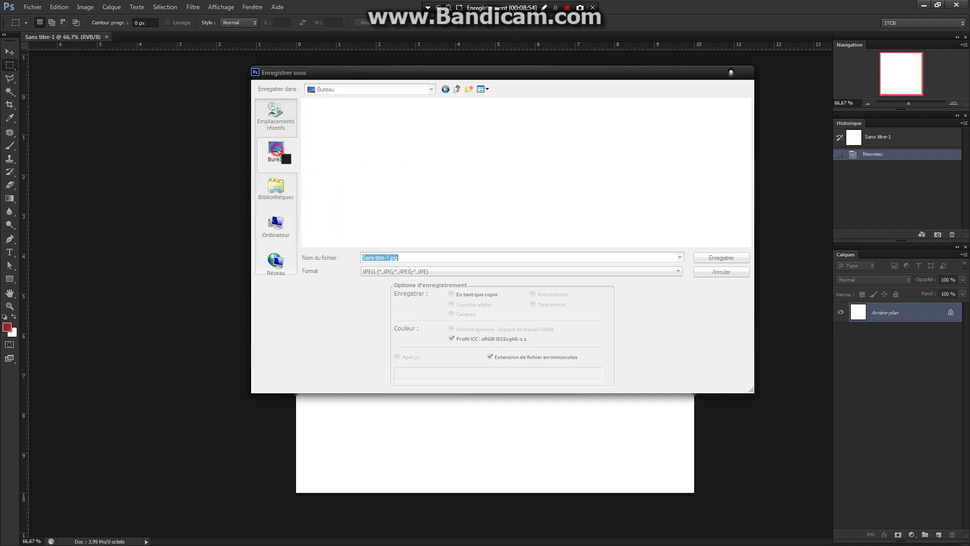
left_click(277, 188)
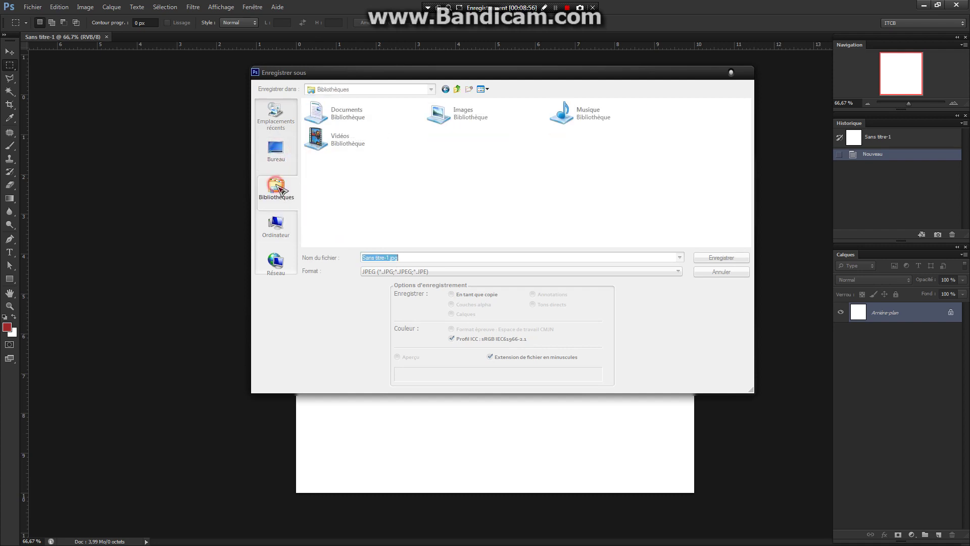
left_click(277, 212)
left_click(277, 190)
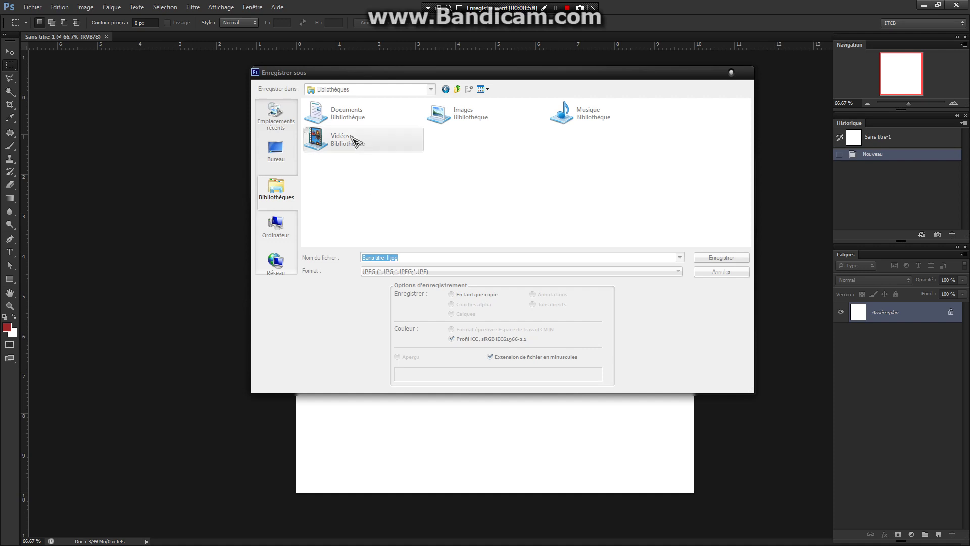
- Try the Photoshop (*.PSD;*.PDD) file format for the save, and switch the format back to JPEG
left_click(405, 272)
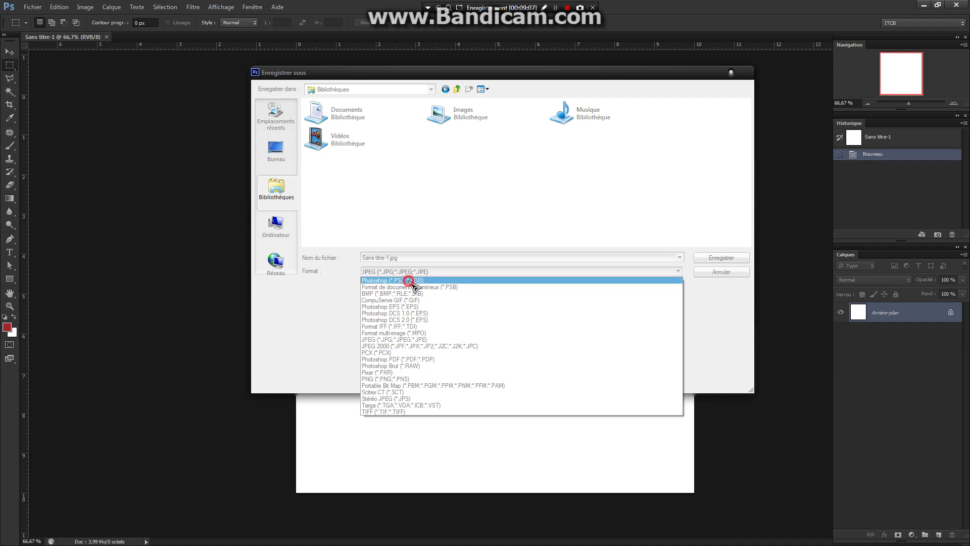
left_click(411, 281)
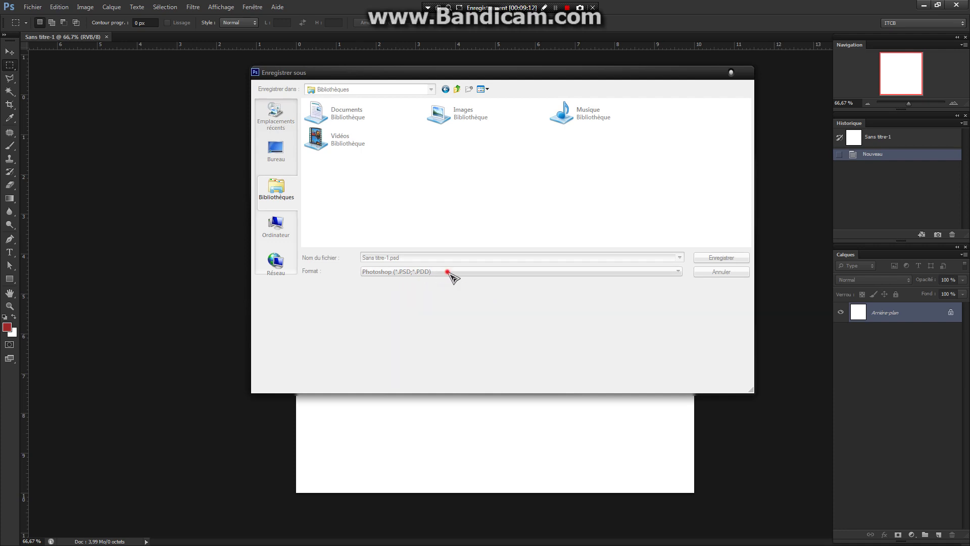
left_click(447, 272)
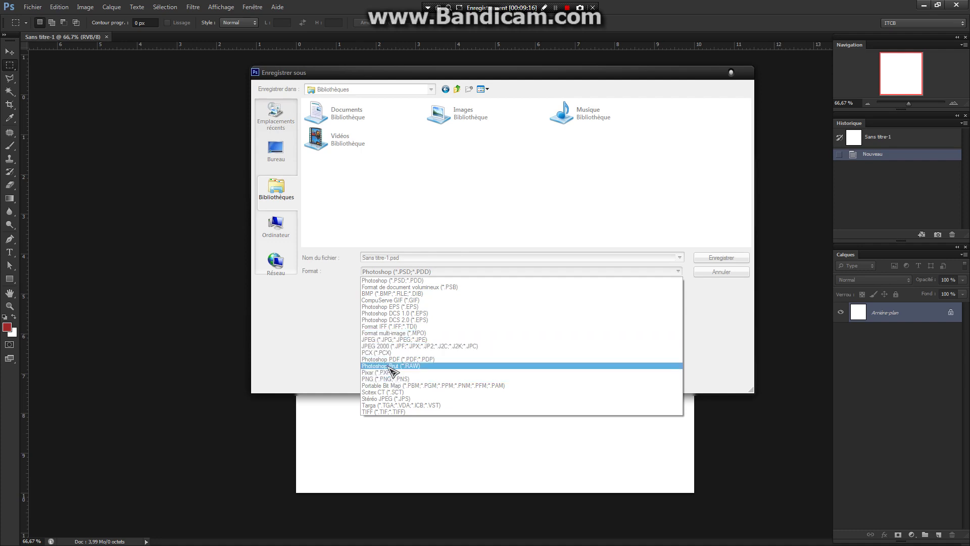
left_click(380, 339)
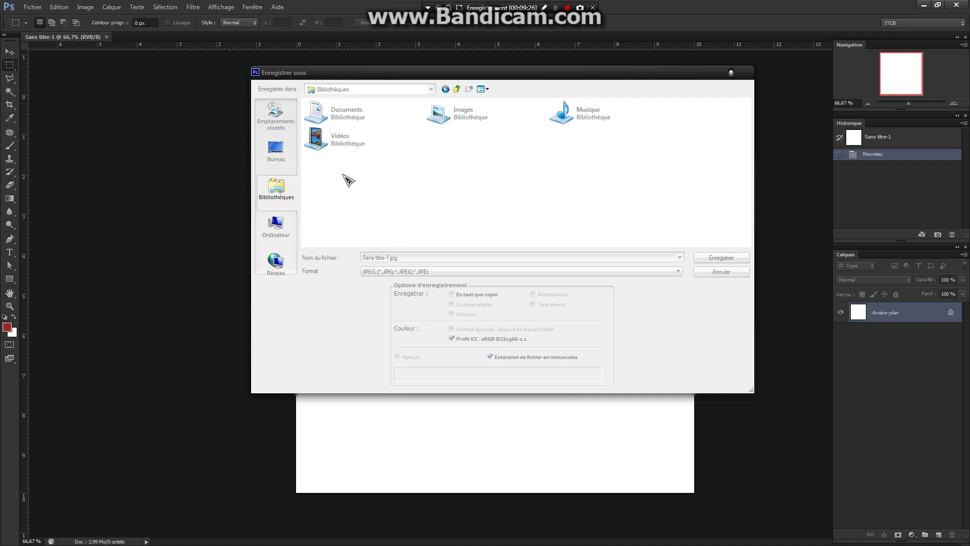
- Set Bureau as the save location and name the file test.jpg
left_click(276, 151)
left_click(366, 258)
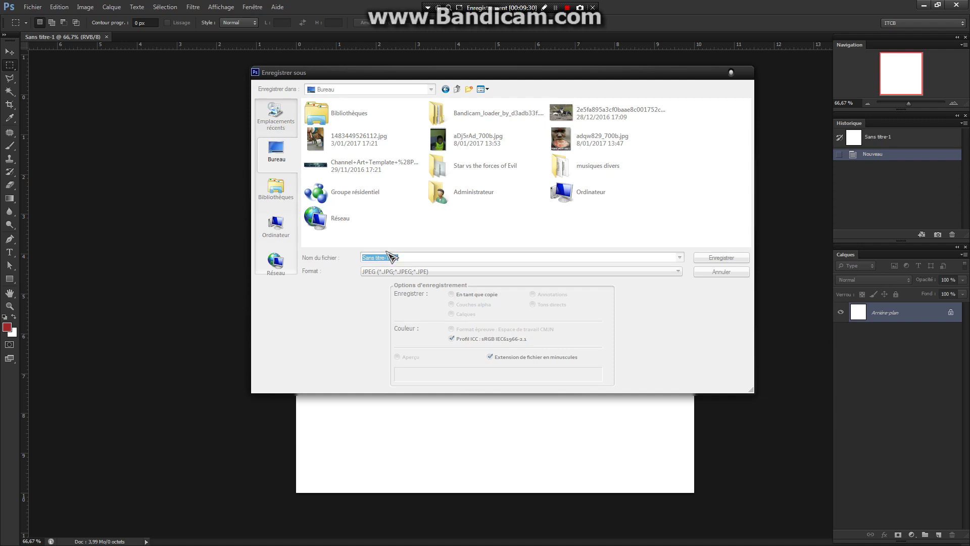
left_click(386, 257)
left_click_drag(388, 258, 352, 255)
type("test.jpg")
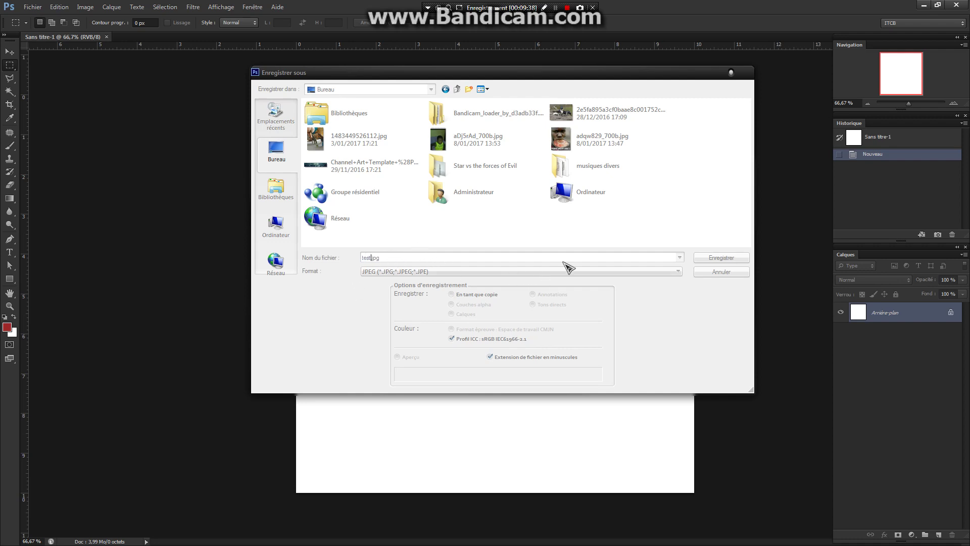
- Save the JPEG file with quality 12 (Maximum) and the "de base (standard)" format option
left_click(723, 258)
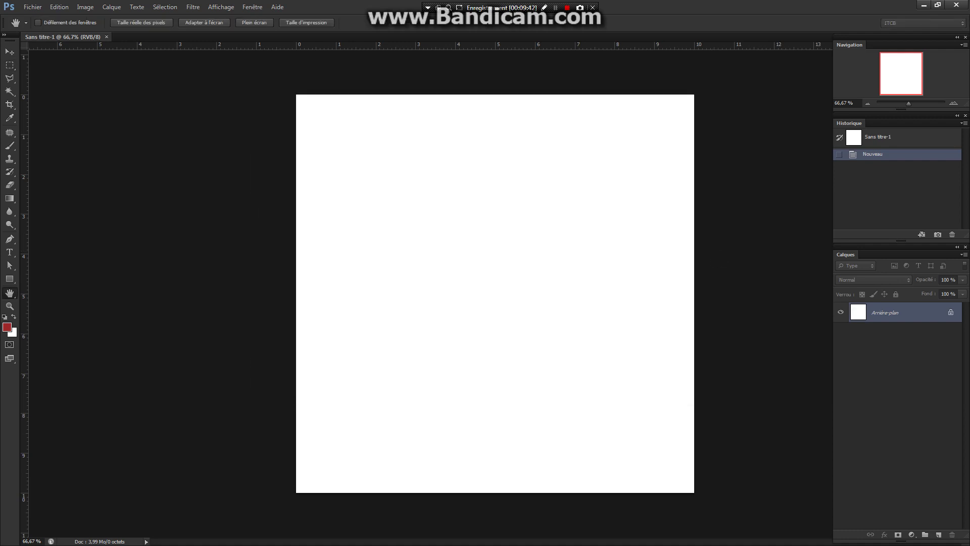
left_click_drag(732, 156, 364, 179)
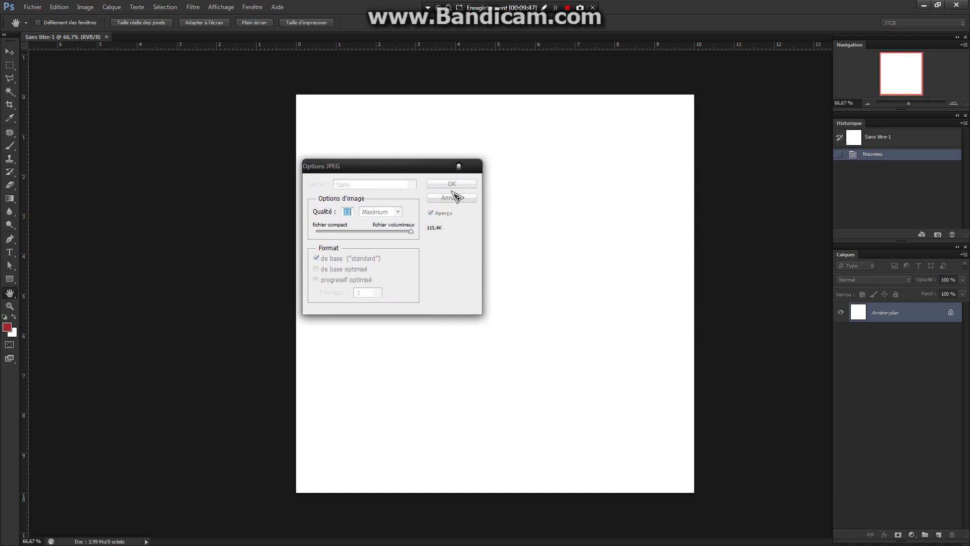
left_click_drag(335, 167, 372, 173)
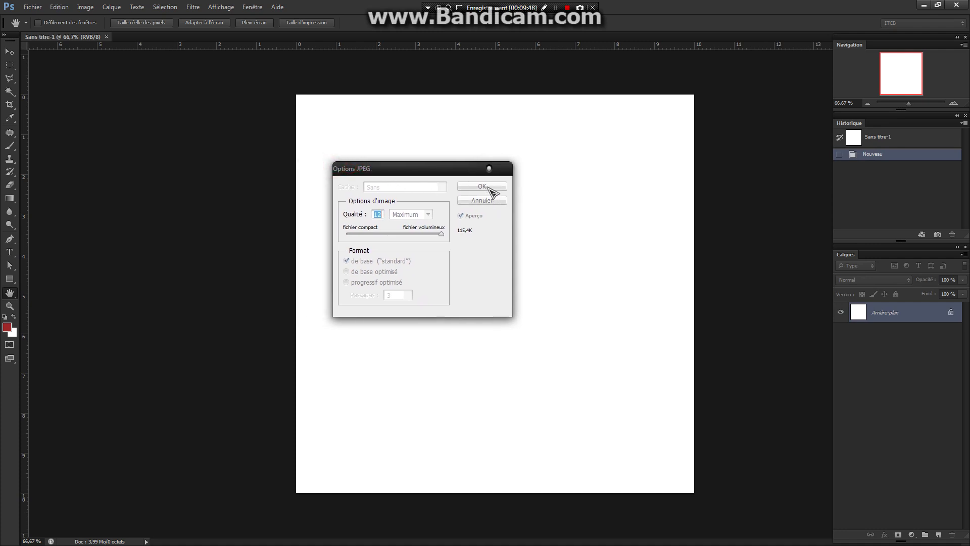
left_click(488, 188)
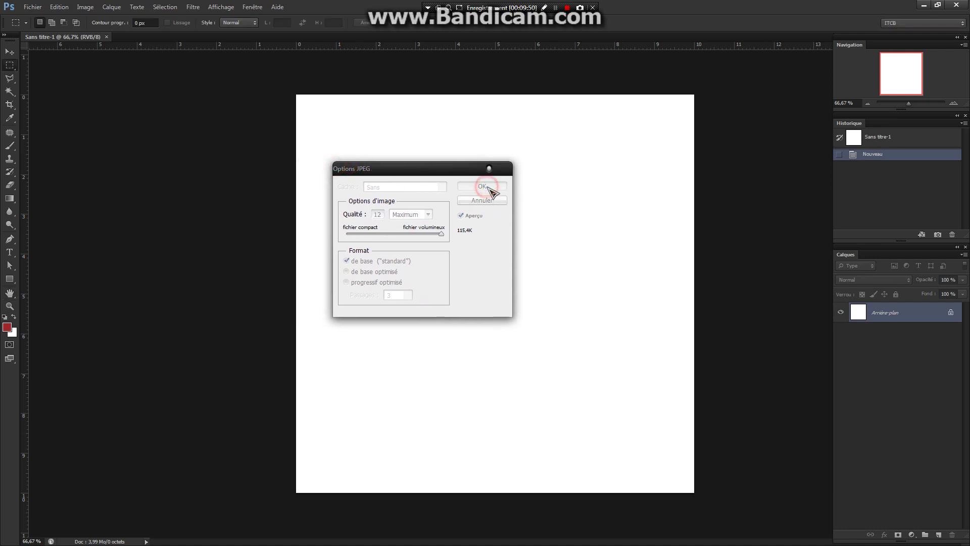